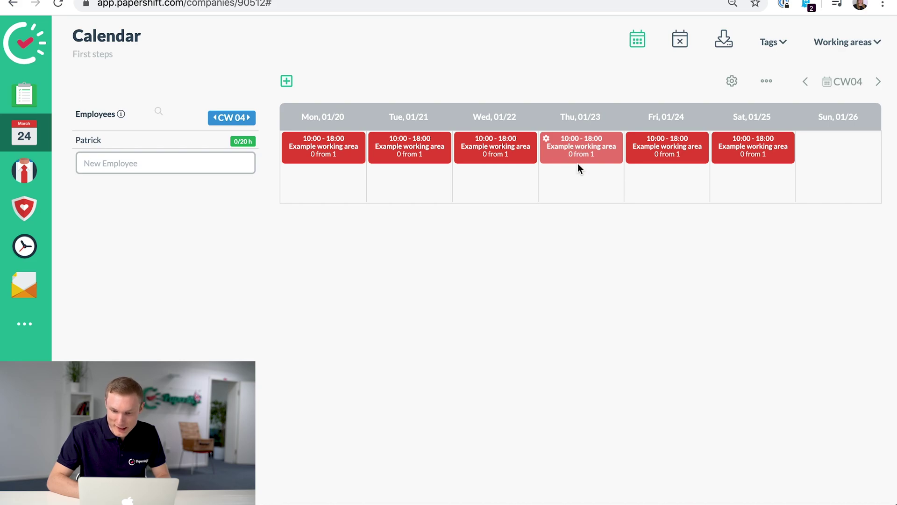
- Rename the Example working area to Kitchen
click(831, 49)
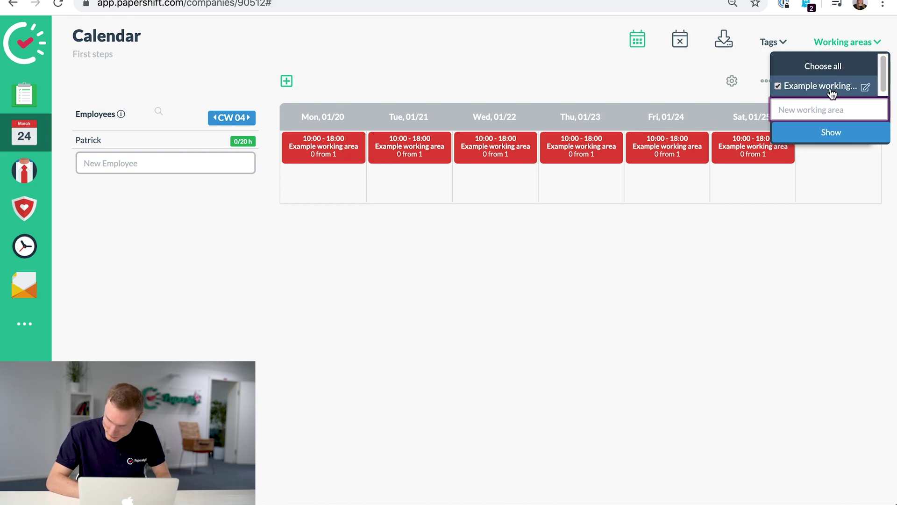
click(861, 86)
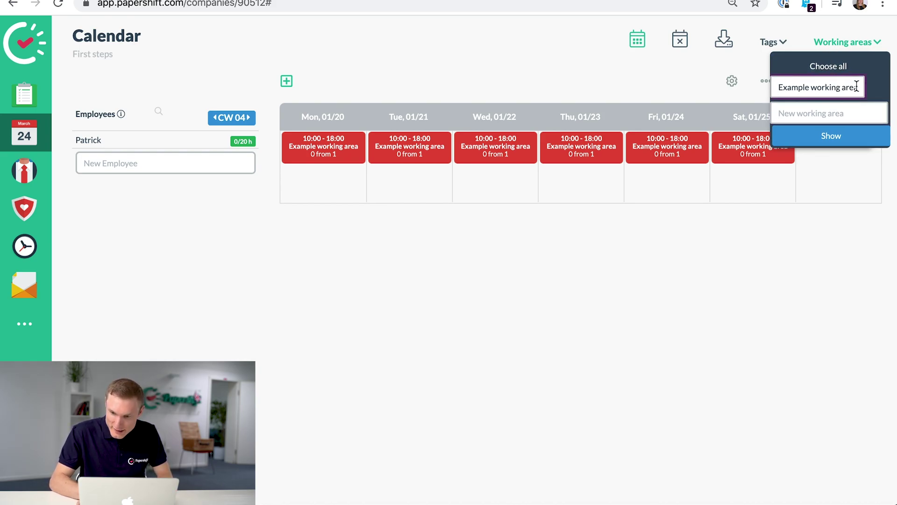
key(BackSpace)
key(BackSpace)
key(BackSpace)
key(BackSpace)
key(BackSpace)
key(BackSpace)
key(BackSpace)
key(BackSpace)
key(BackSpace)
key(BackSpace)
key(BackSpace)
key(BackSpace)
key(BackSpace)
key(BackSpace)
key(BackSpace)
key(BackSpace)
key(BackSpace)
key(BackSpace)
key(BackSpace)
key(BackSpace)
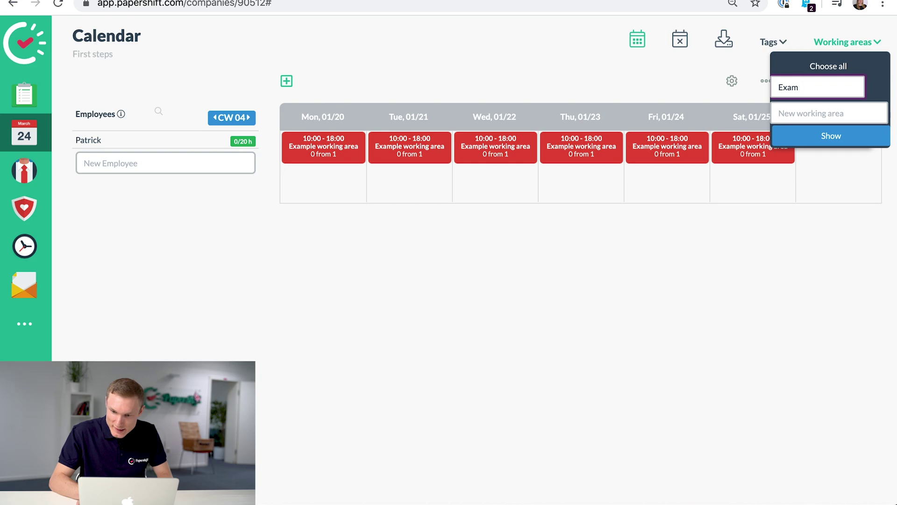
text(Kit)
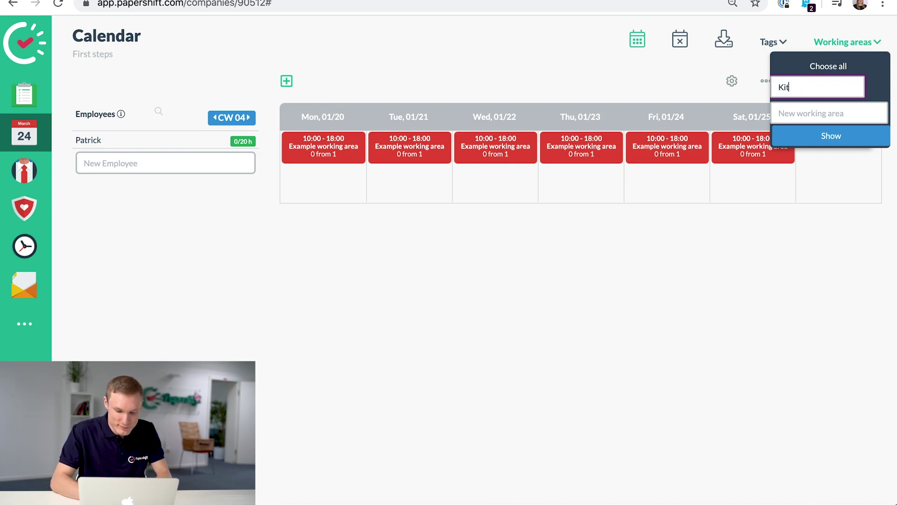
text(chen)
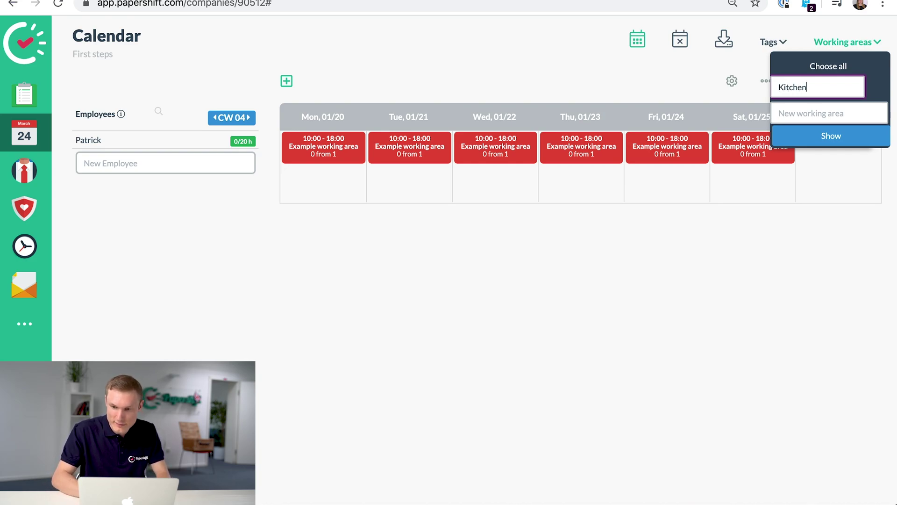
key(Return)
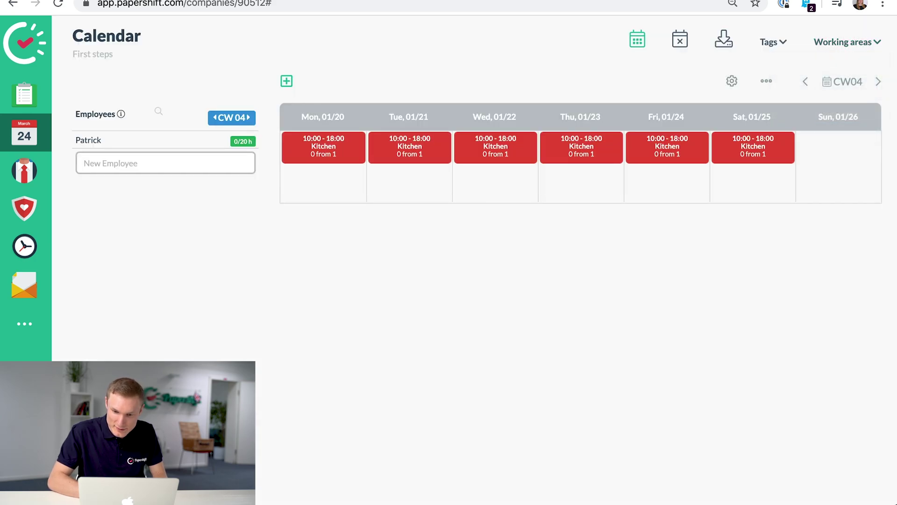
- Add Bar and Waiters as new working areas and close the list
click(848, 43)
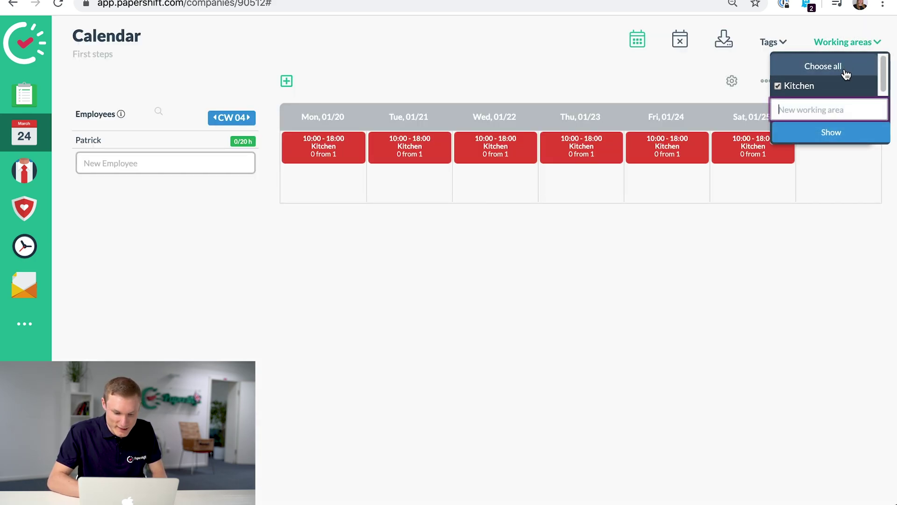
text(Bar)
key(Return)
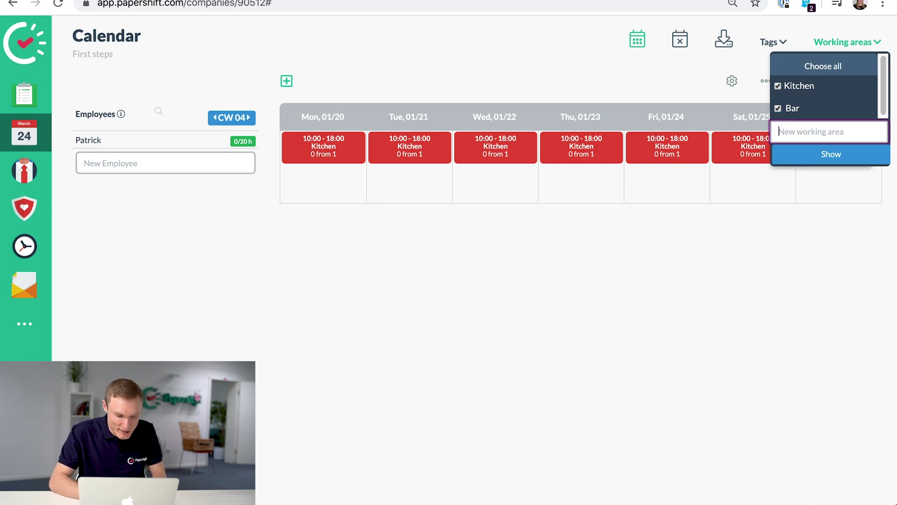
text(Waiter)
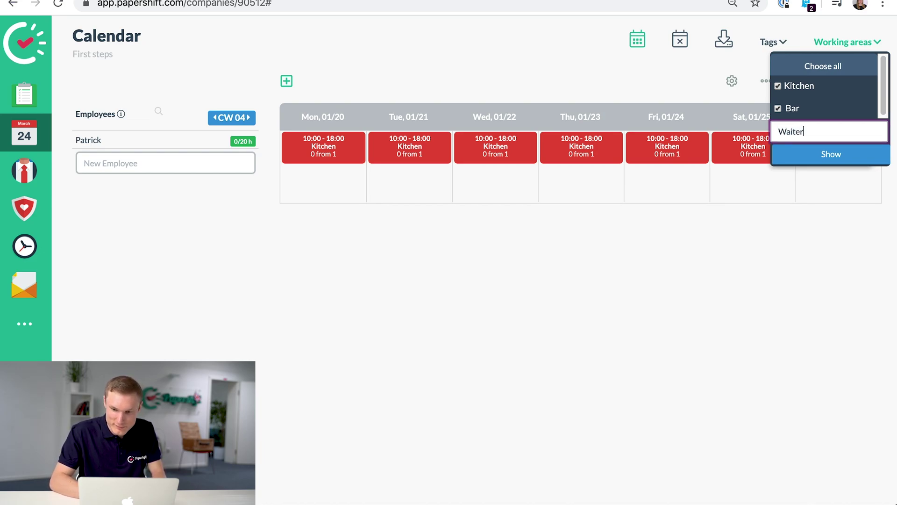
text(s)
key(Return)
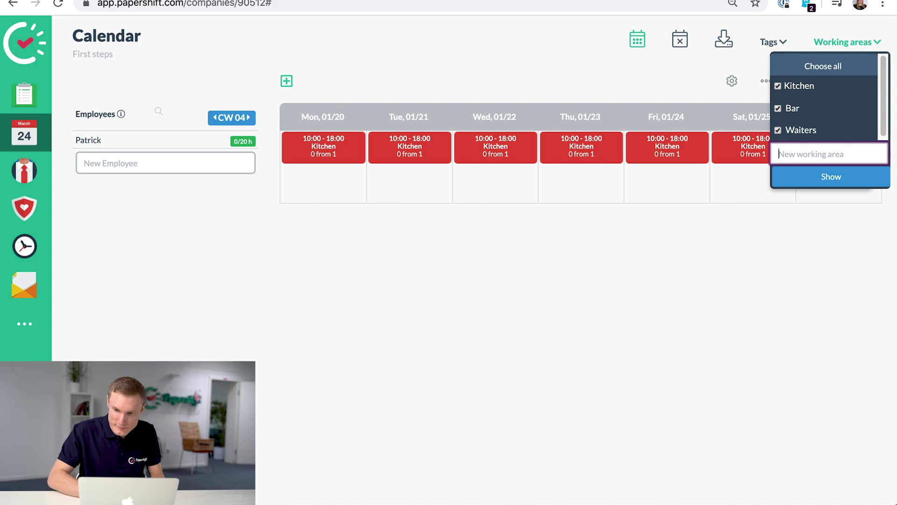
click(811, 263)
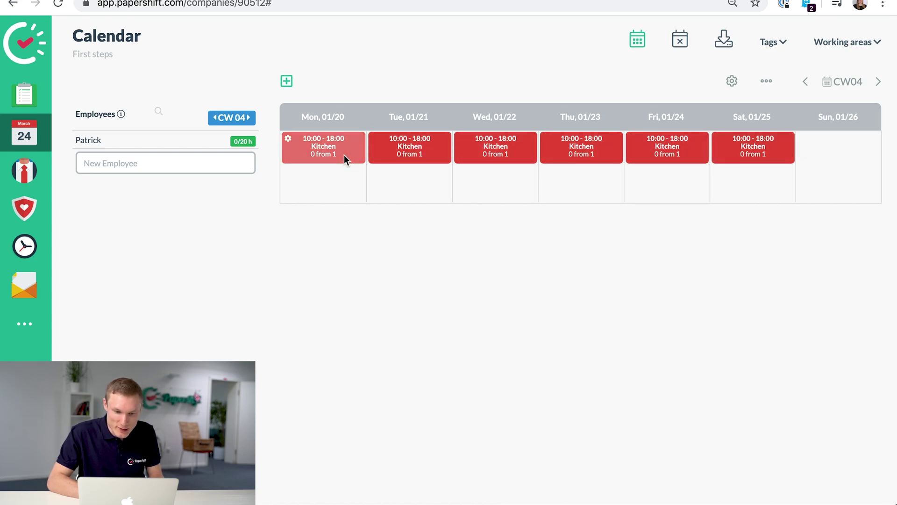
- Create a Monday 01/20 shift from 09:00 to 16:00 in the Bar working area
click(326, 191)
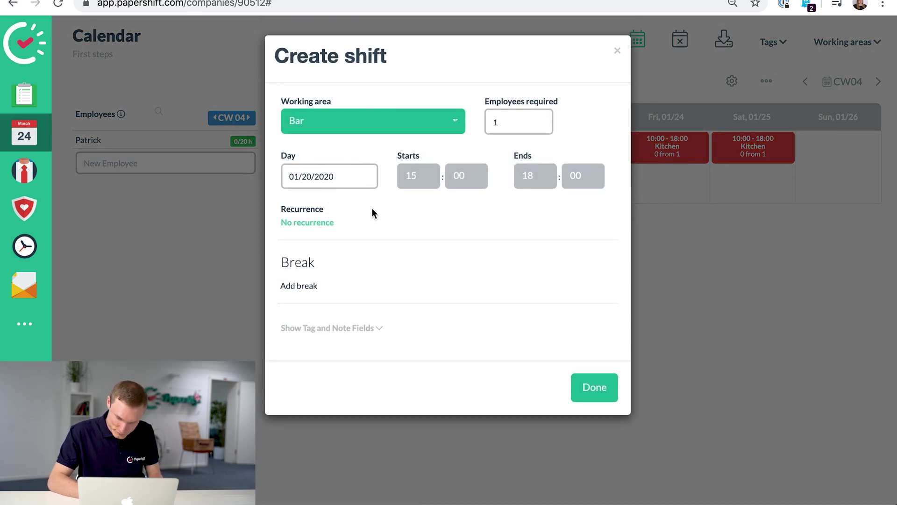
click(416, 176)
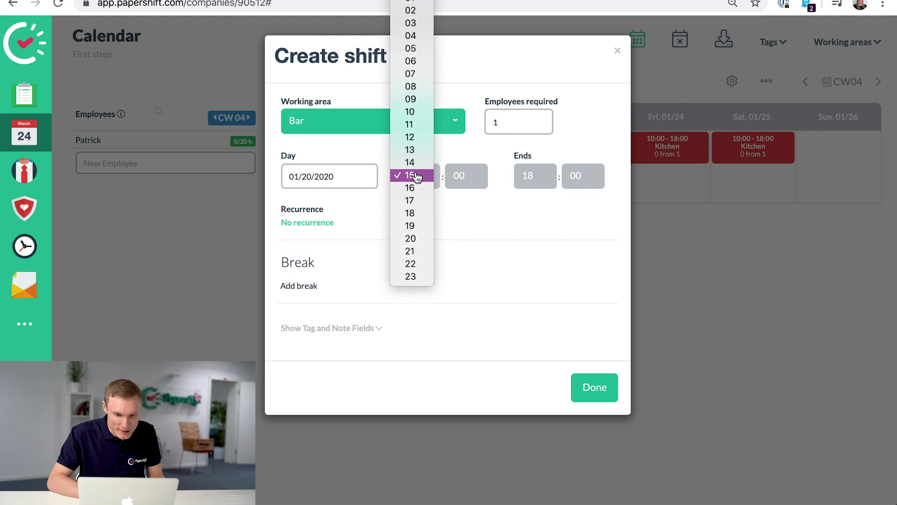
click(410, 106)
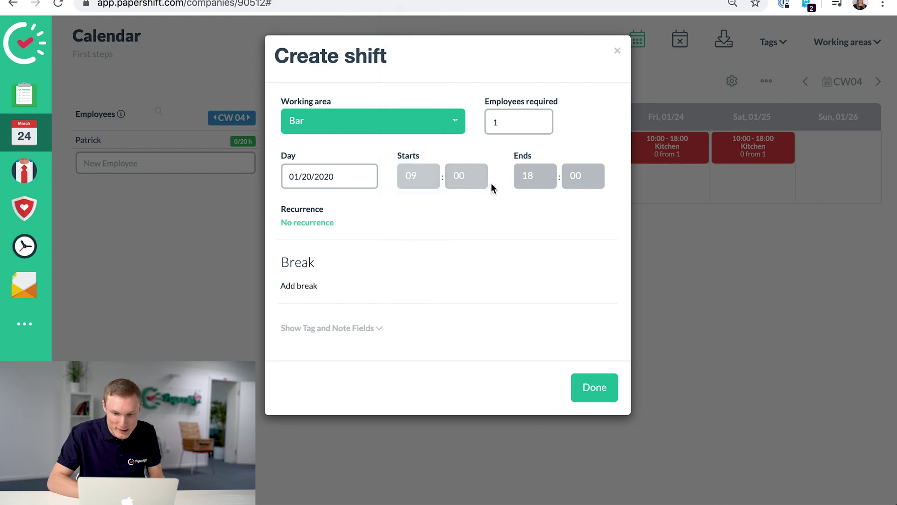
click(528, 180)
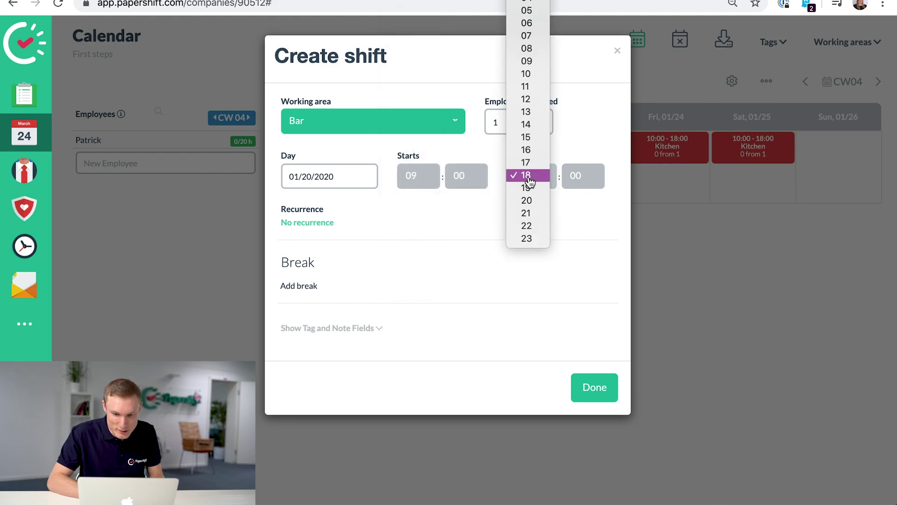
click(529, 150)
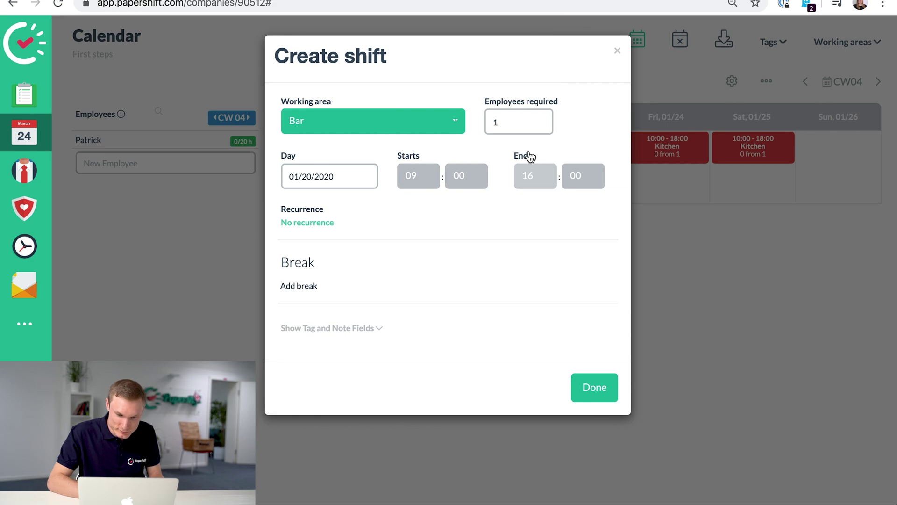
click(386, 120)
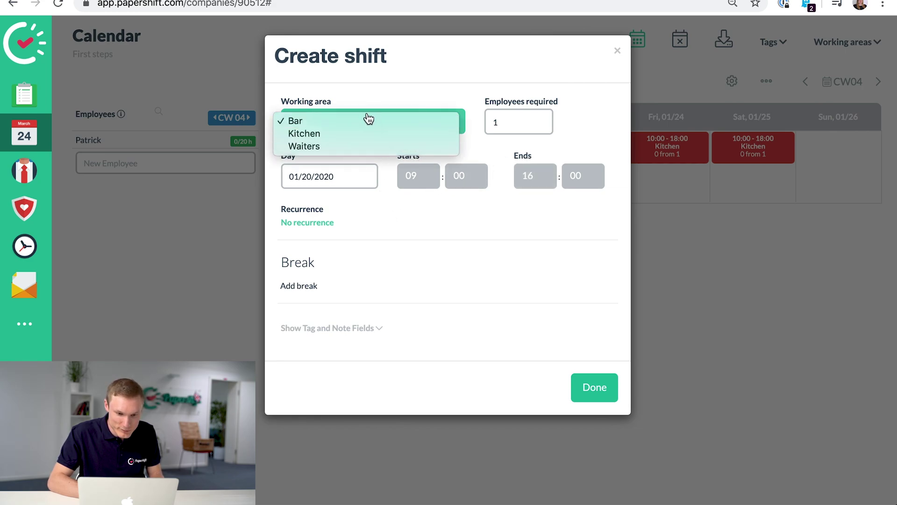
click(368, 120)
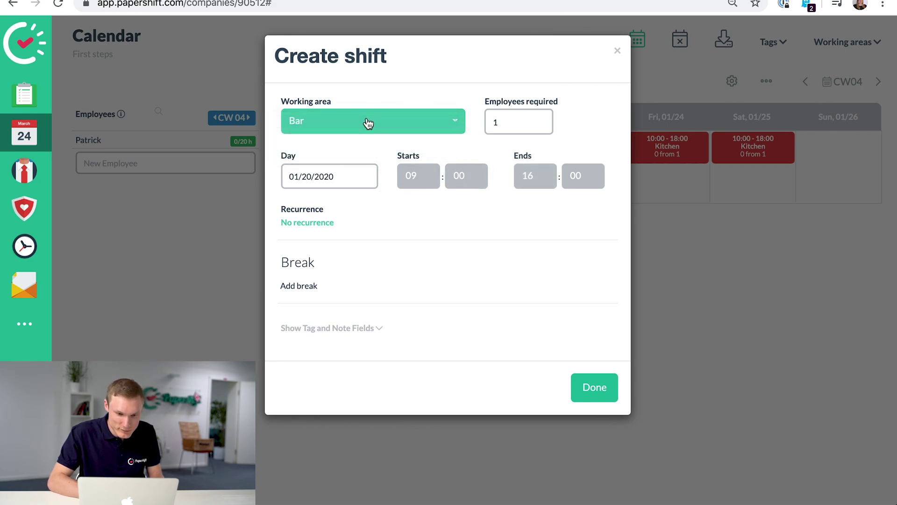
- Make the Bar shift repeat weekly Monday through Saturday and save it
click(321, 222)
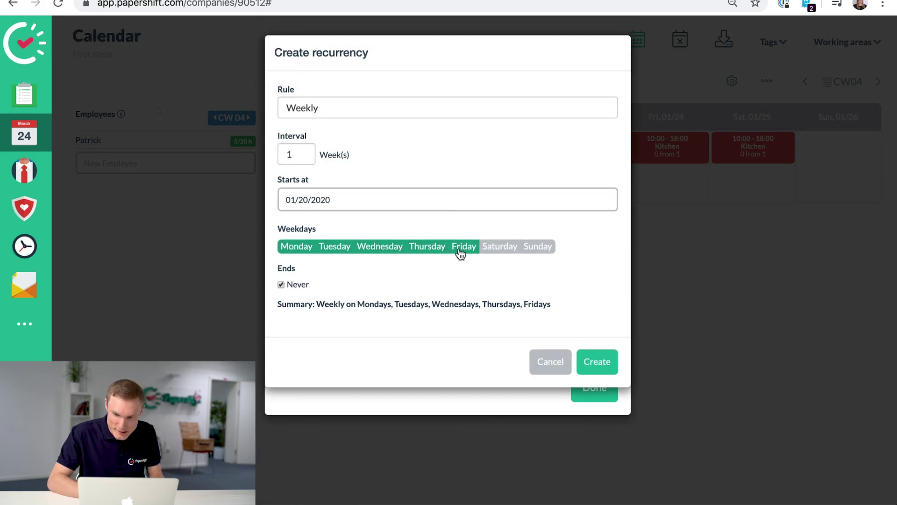
click(499, 249)
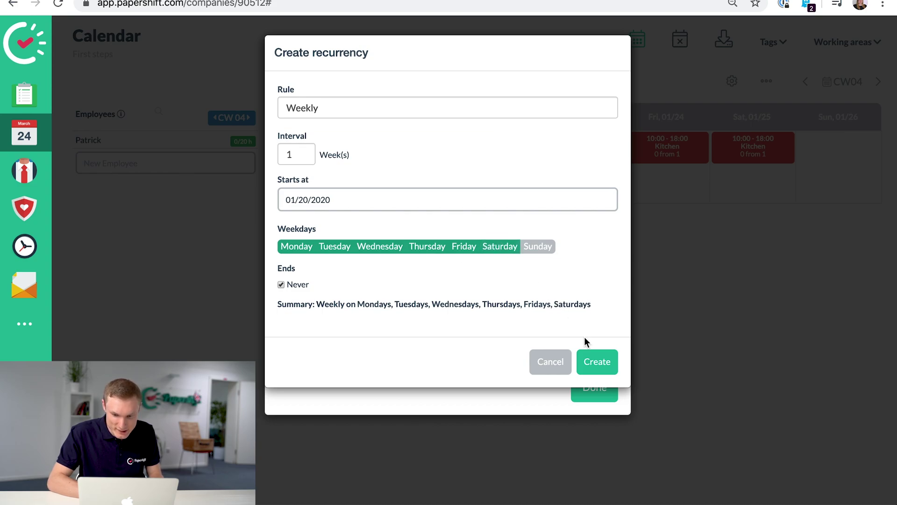
click(596, 365)
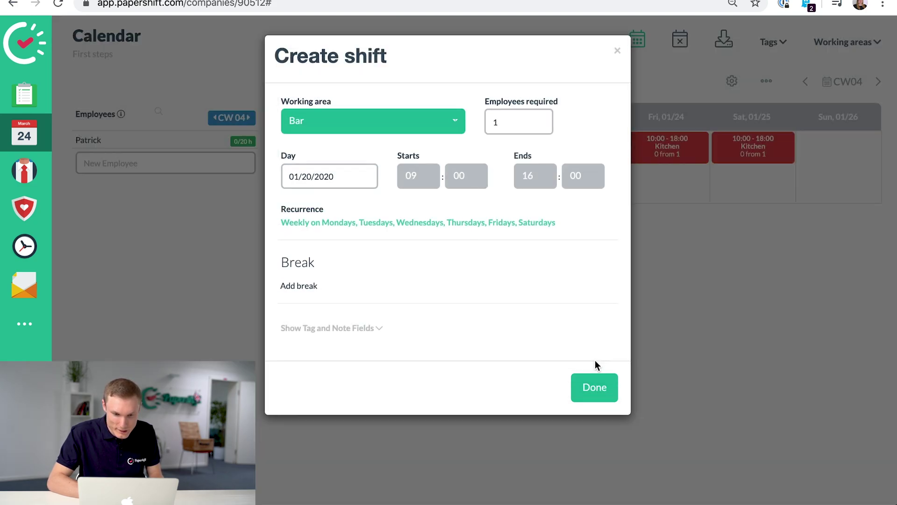
click(599, 389)
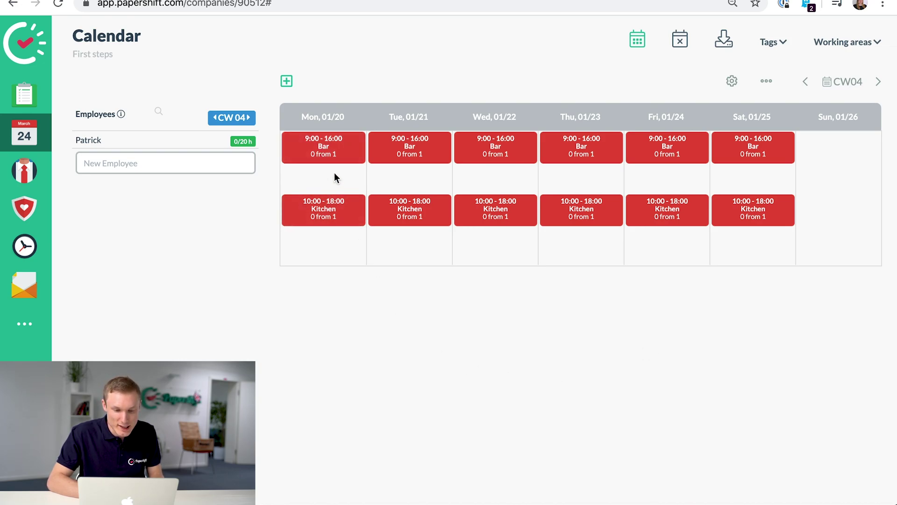
- Step the calendar two weeks ahead, then back to week CW04 (01/20–01/26)
mouse_move(339, 122)
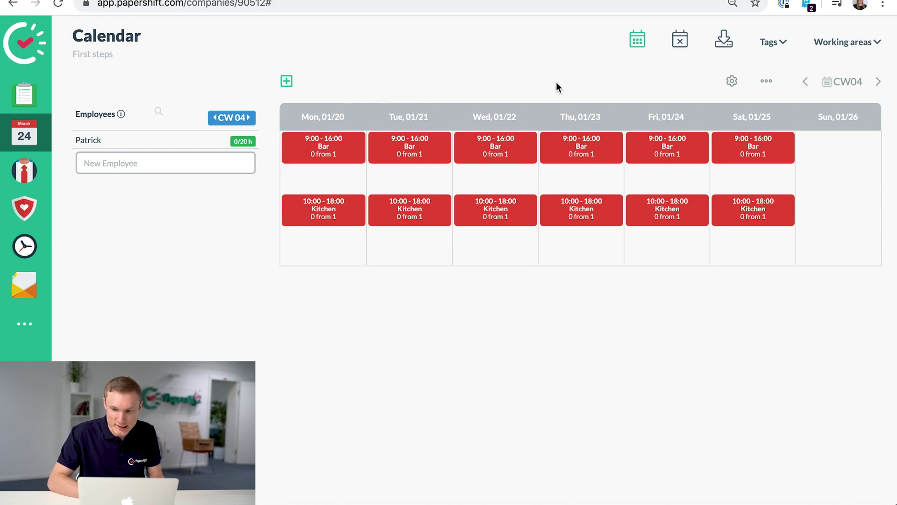
click(878, 83)
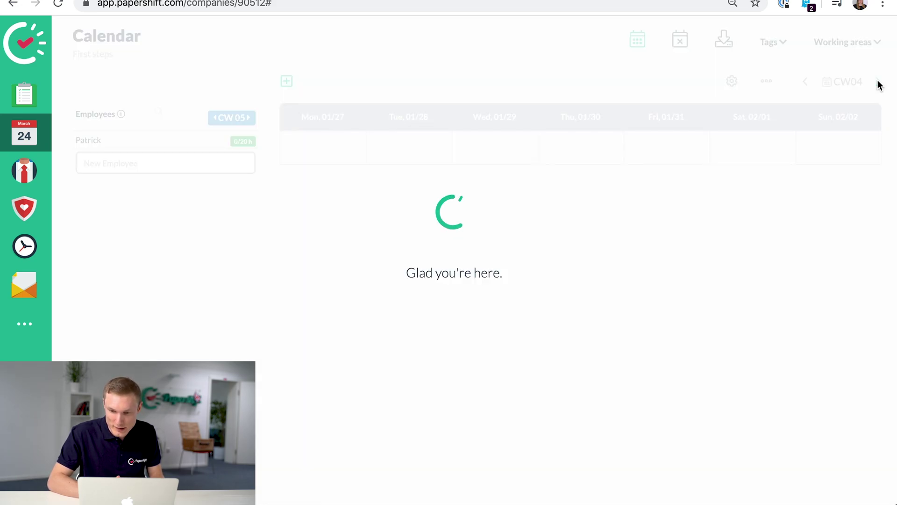
click(878, 84)
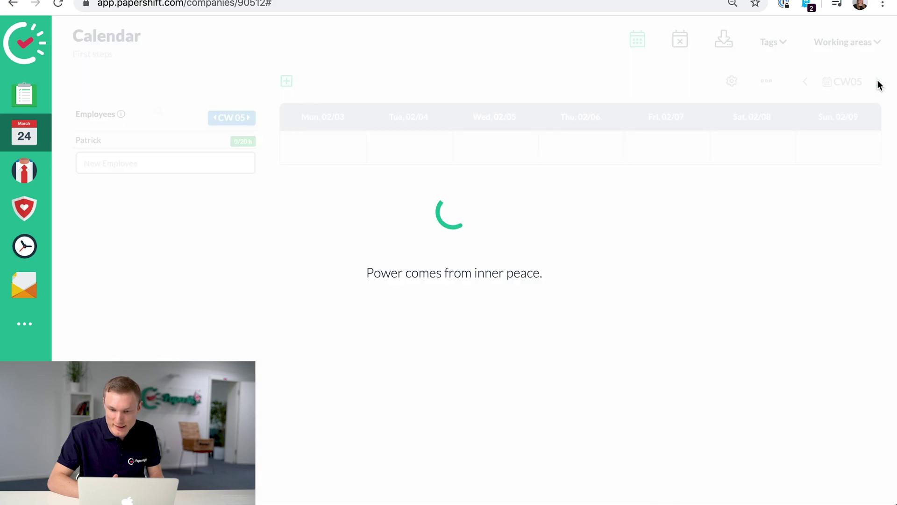
click(804, 83)
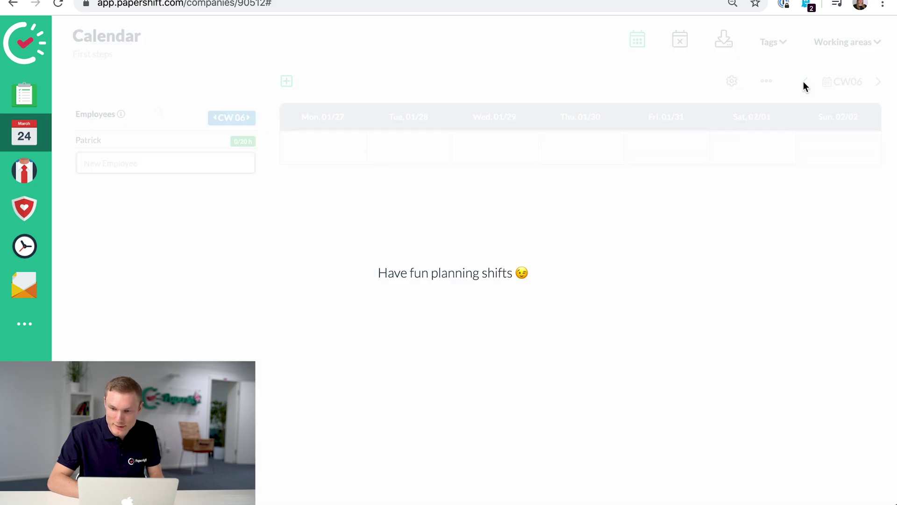
click(807, 82)
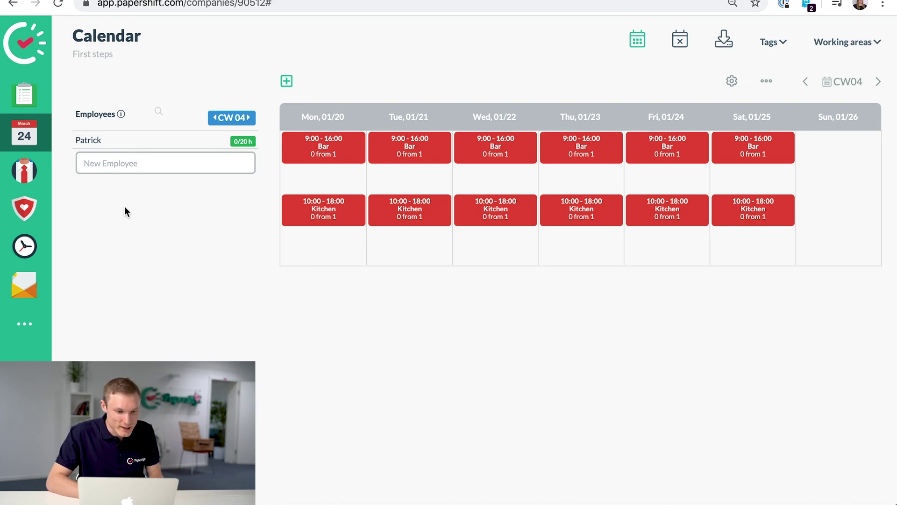
- Assign the first employee to the Monday–Wednesday Bar shifts, leaving Thursday unstaffed
click(90, 146)
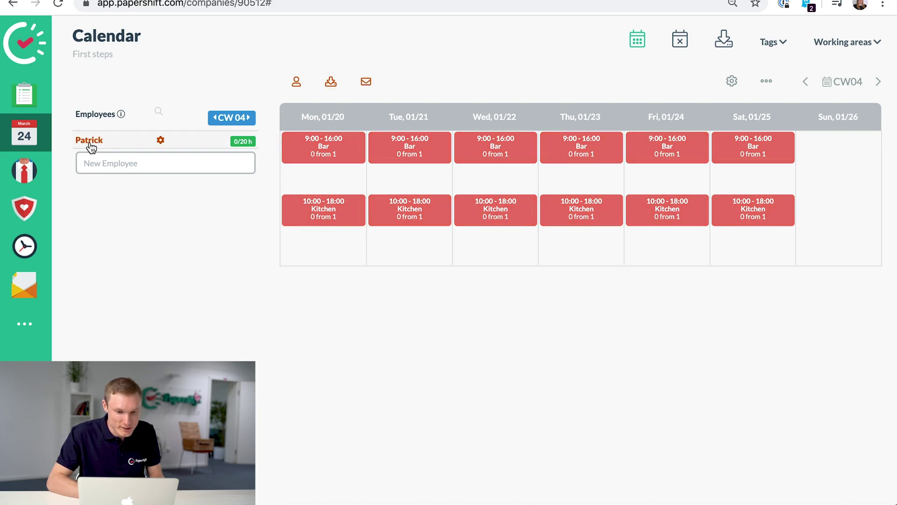
click(314, 154)
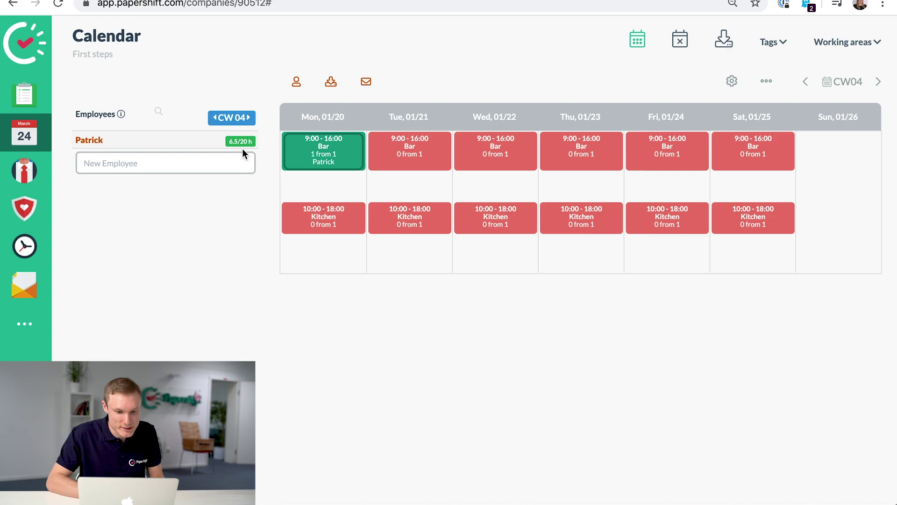
click(406, 154)
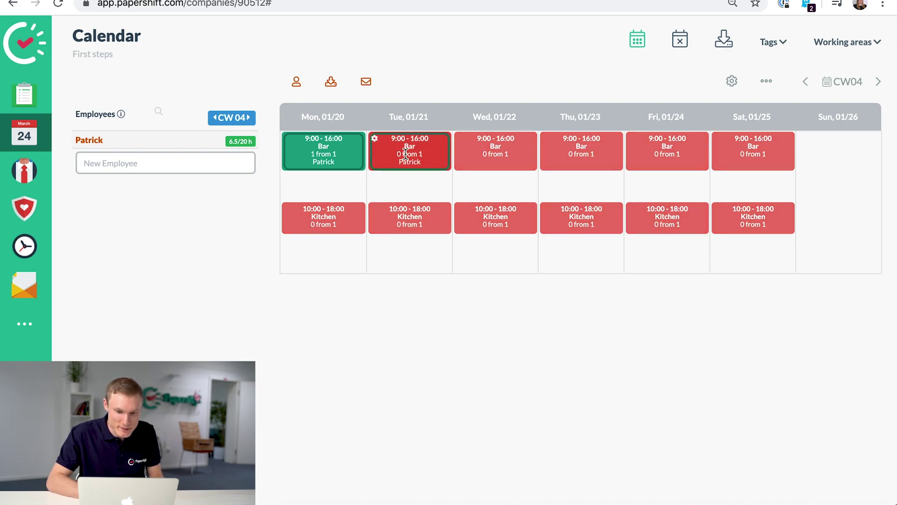
click(485, 156)
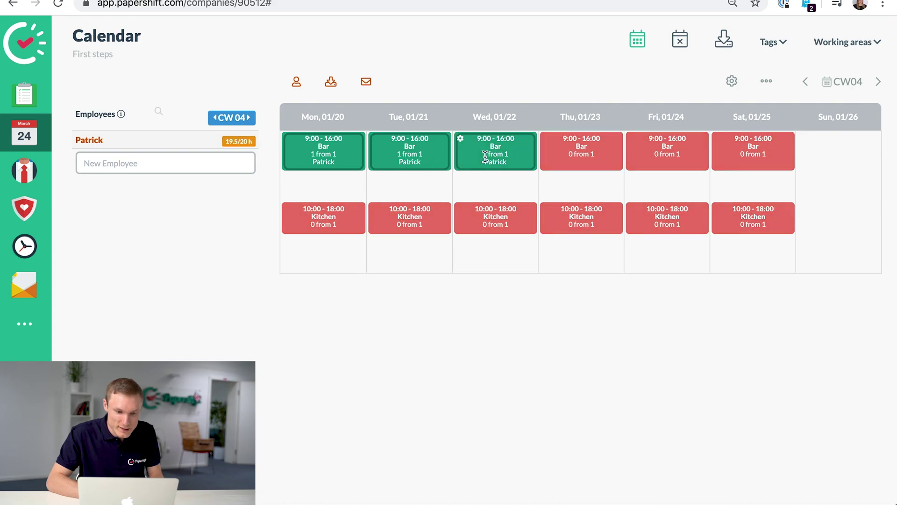
click(575, 161)
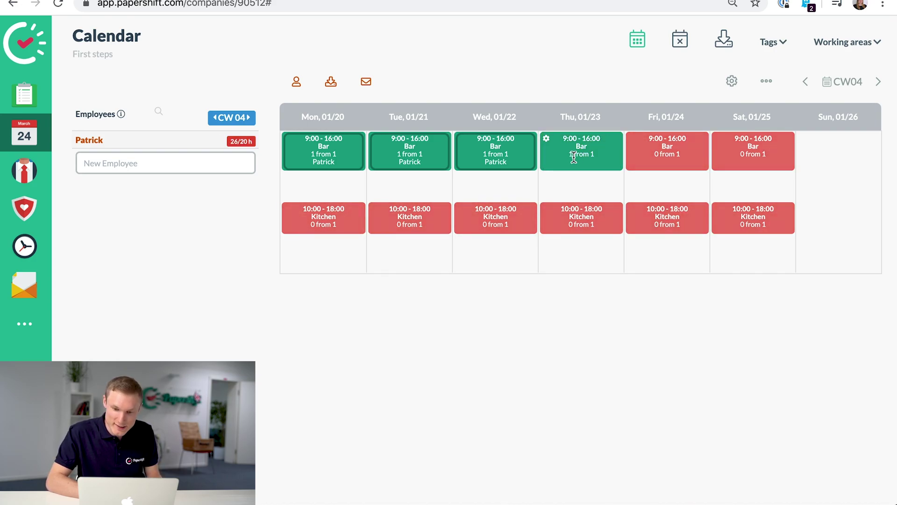
click(575, 162)
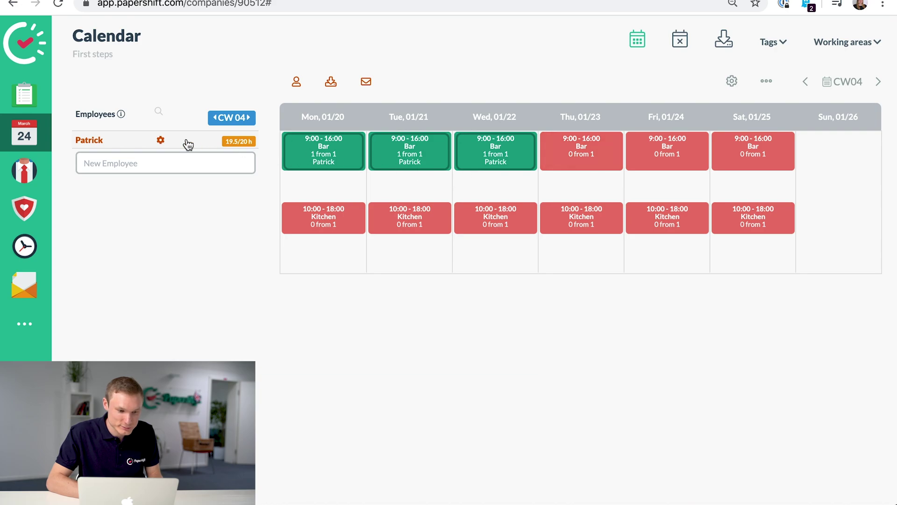
- Add two more employees by name in New Employee, then reload the calendar
click(94, 144)
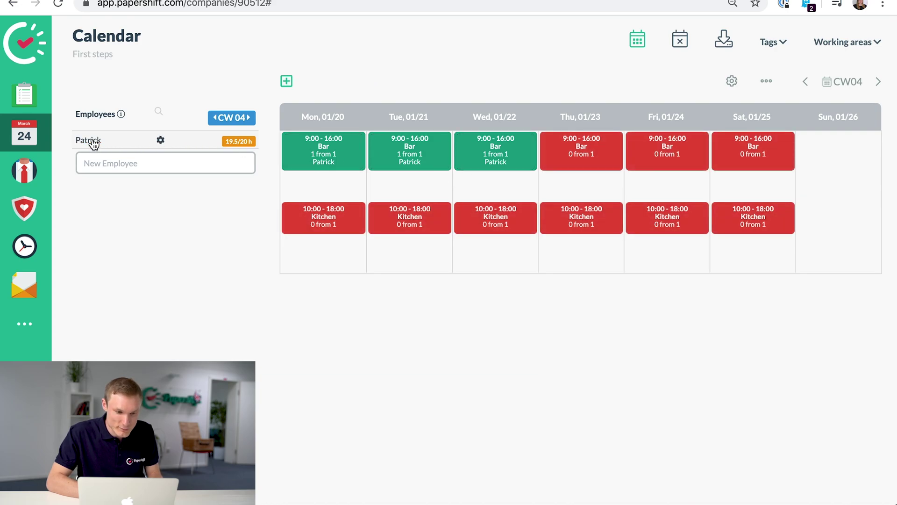
click(120, 161)
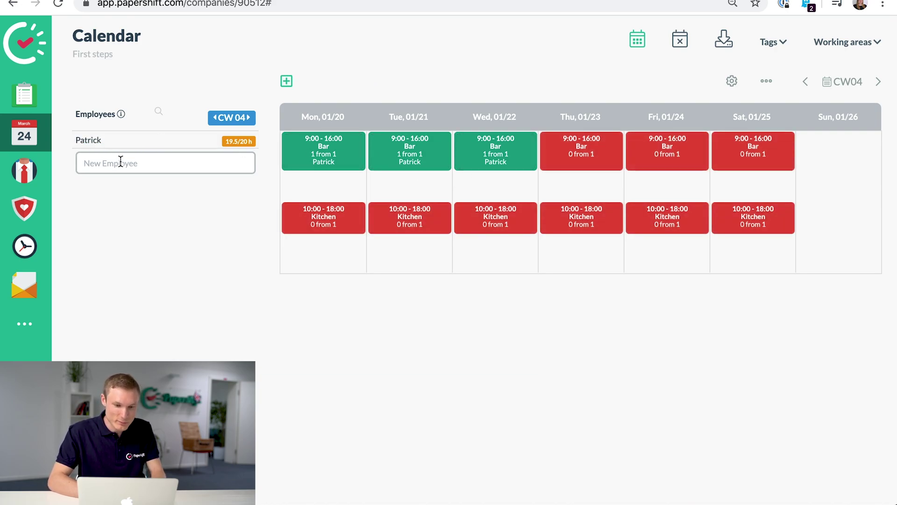
text(Sarah)
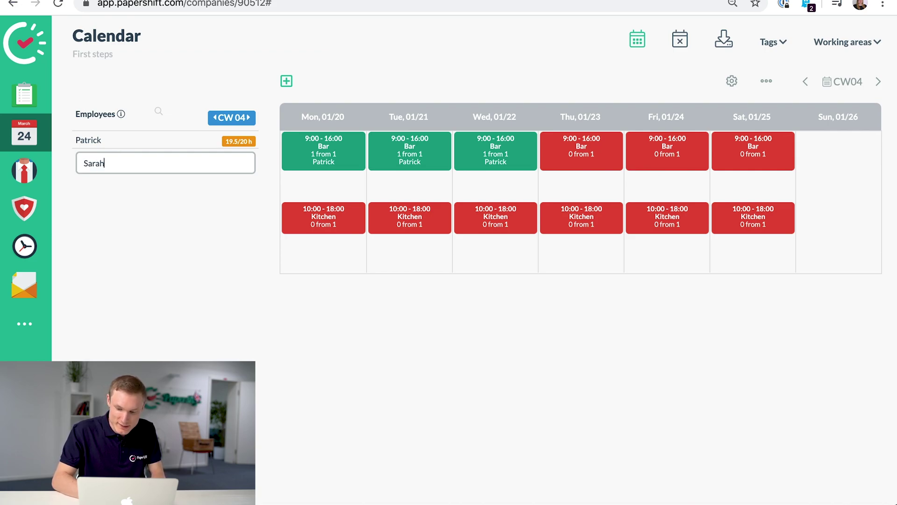
key(Return)
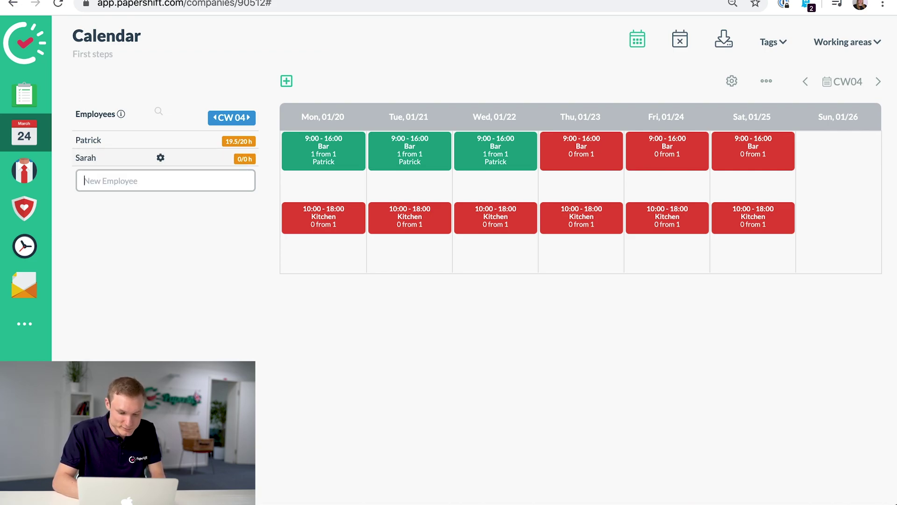
text(Hannah)
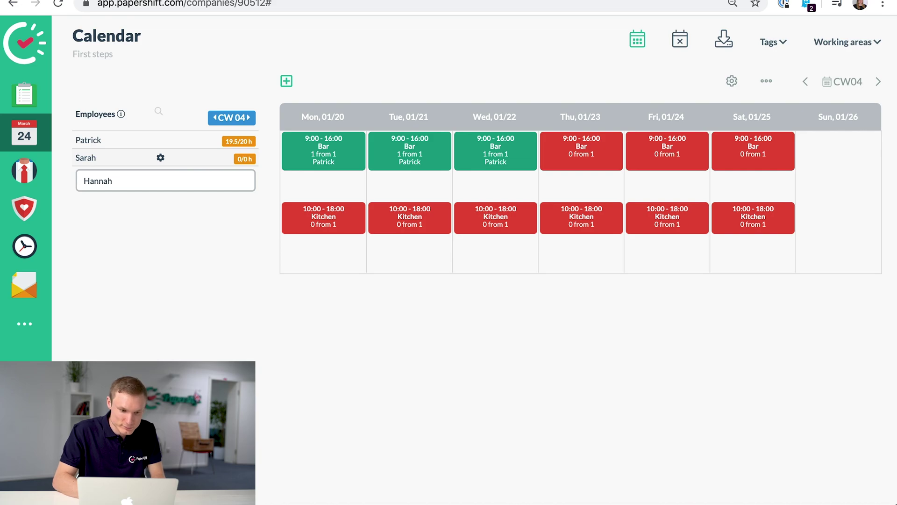
key(Return)
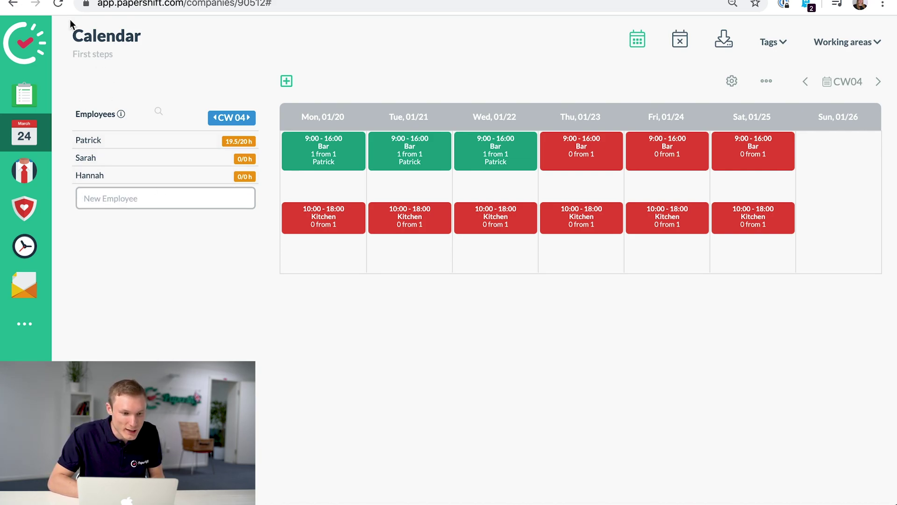
click(58, 4)
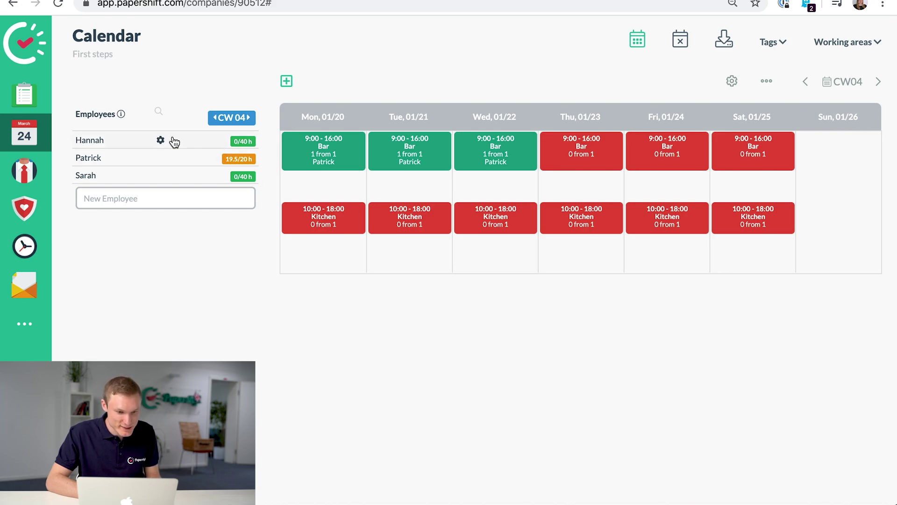
- Limit the employee's working areas to Kitchen by removing Bar and Waiters
click(160, 141)
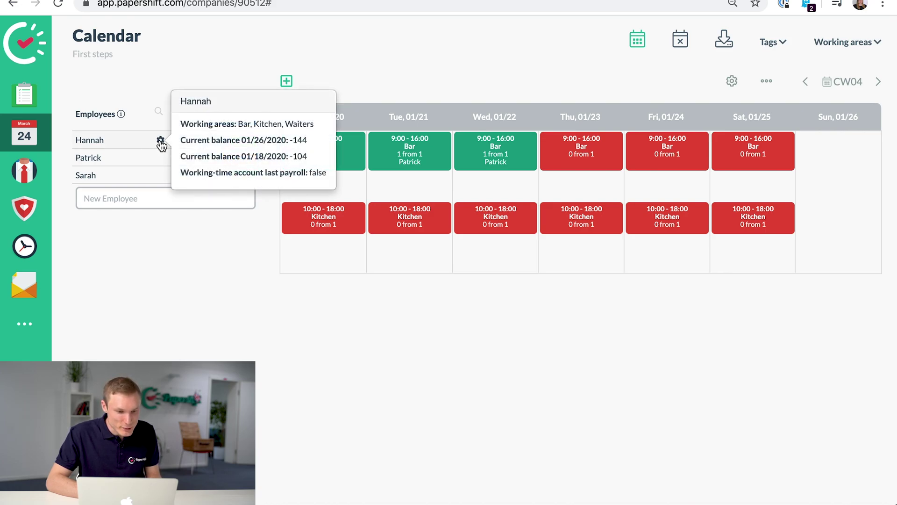
click(161, 141)
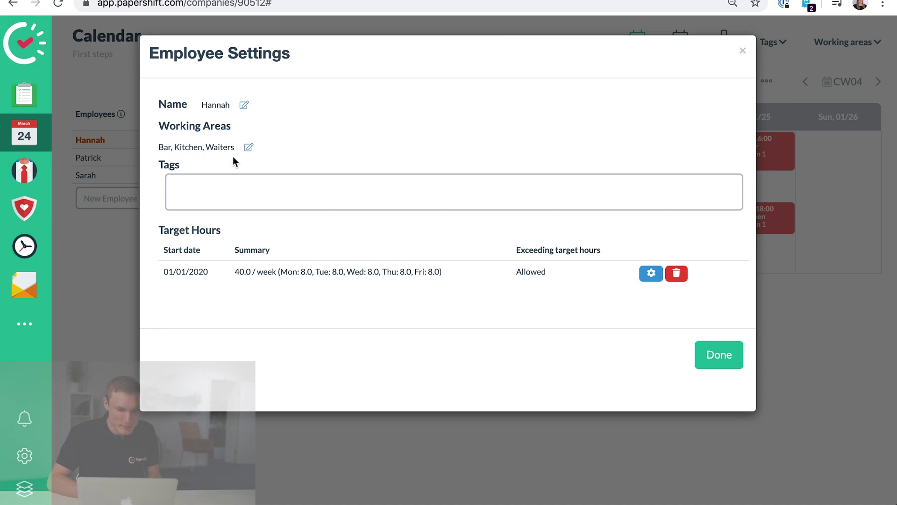
click(249, 148)
click(249, 149)
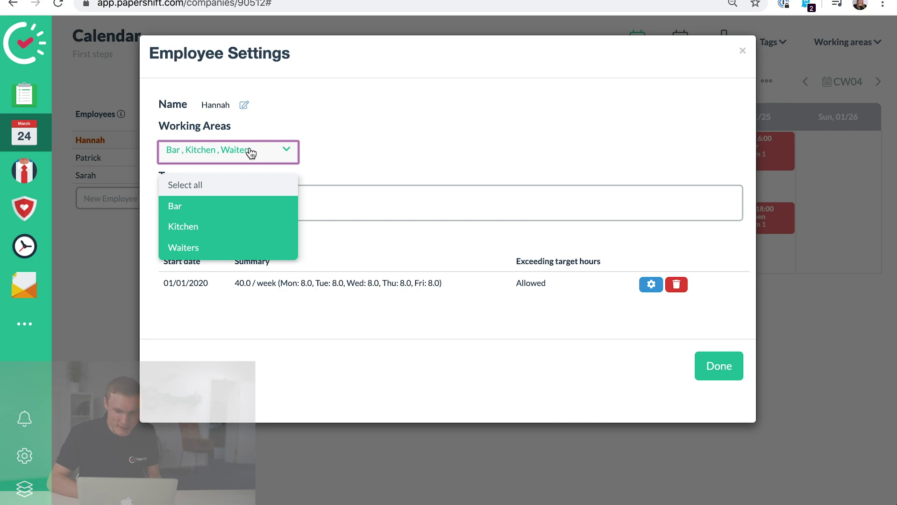
click(188, 209)
click(192, 251)
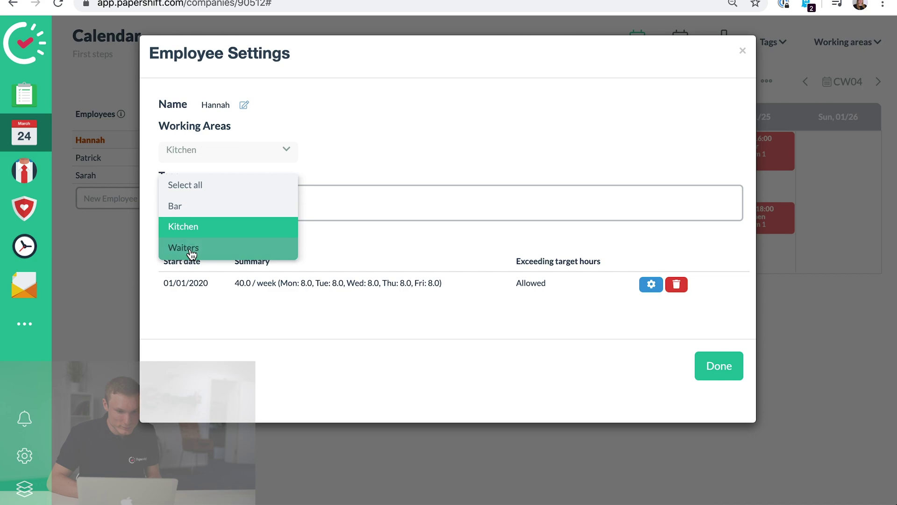
click(411, 150)
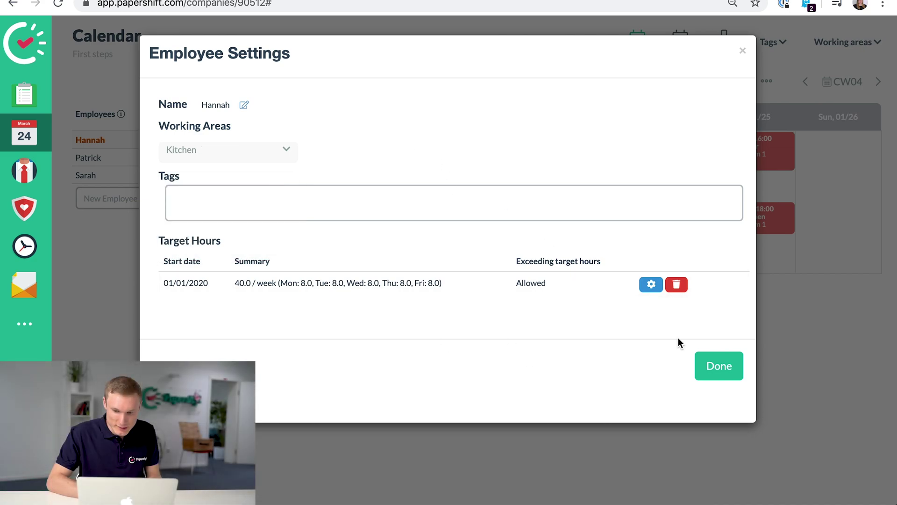
click(715, 370)
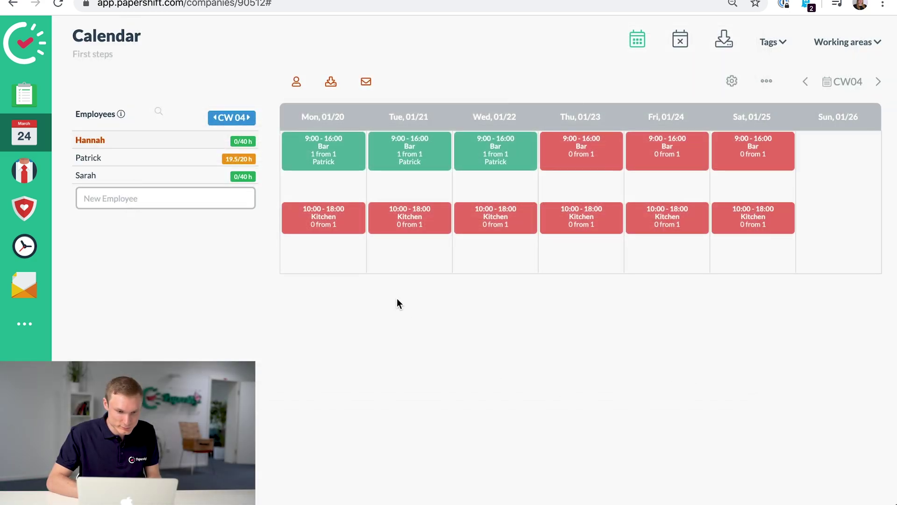
- Change the employee's weekly target hours from 40.0 to 20
click(161, 142)
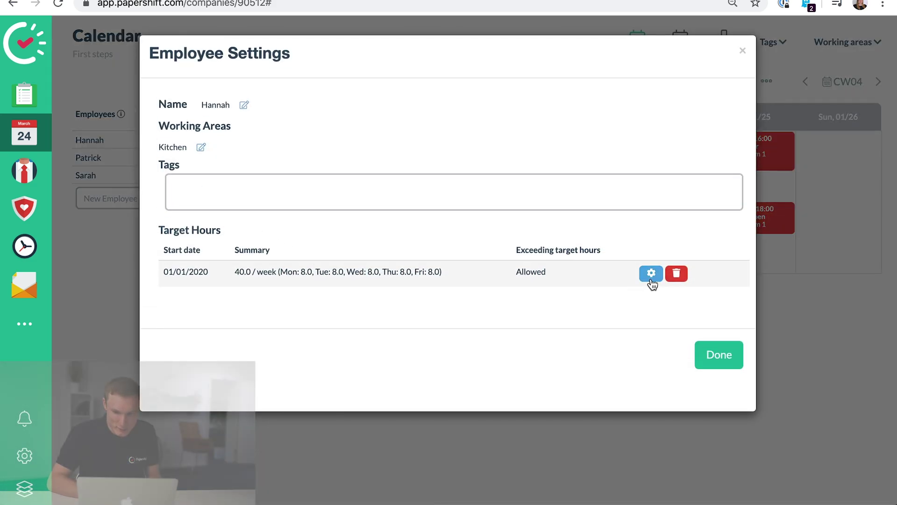
click(651, 273)
click(321, 213)
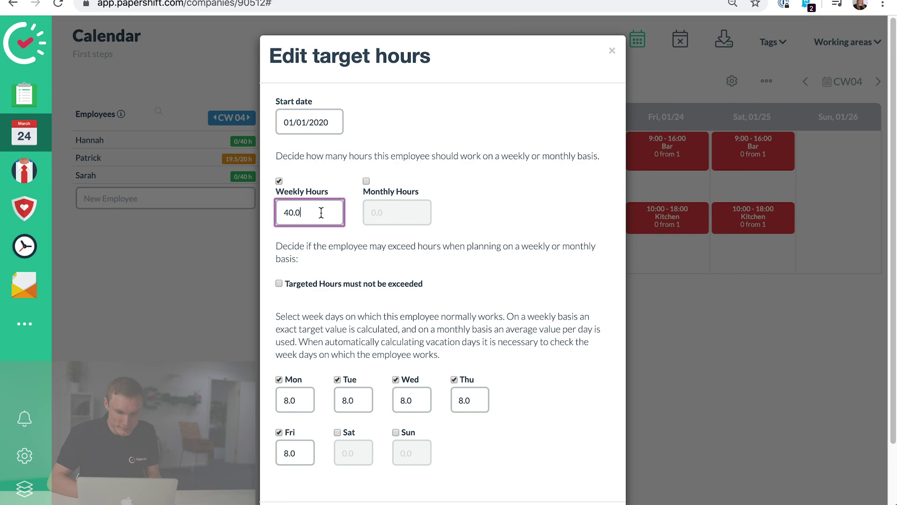
key(BackSpace)
key(BackSpace)
key(BackSpace)
key(BackSpace)
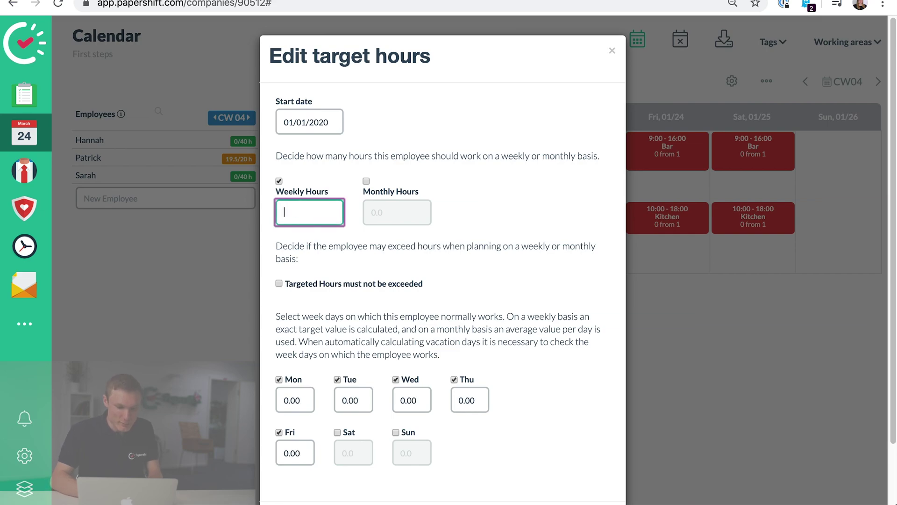
text(20)
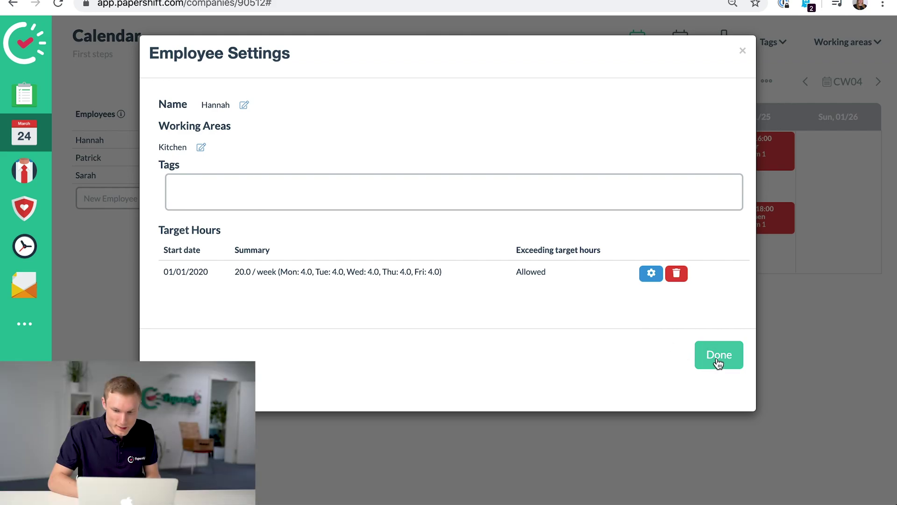
click(718, 360)
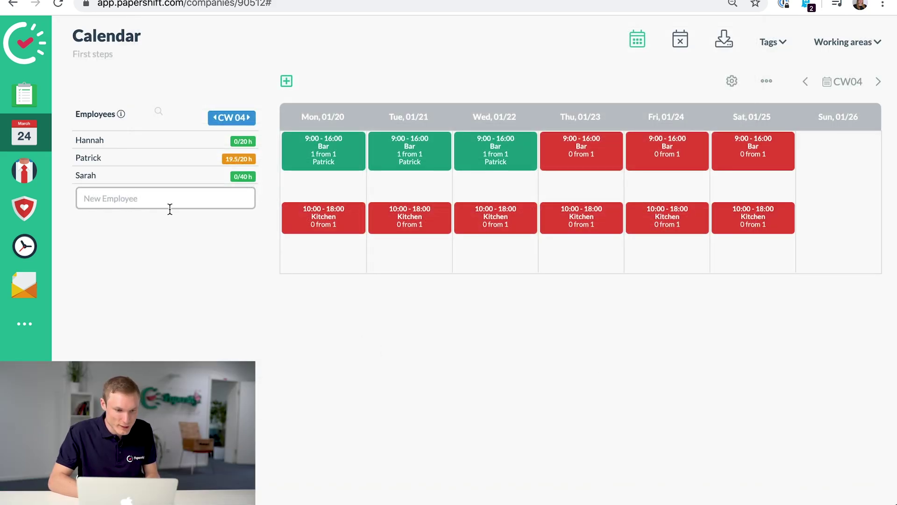
- Remove Bar and Waiters from the third employee's working areas, keeping only Kitchen
click(161, 175)
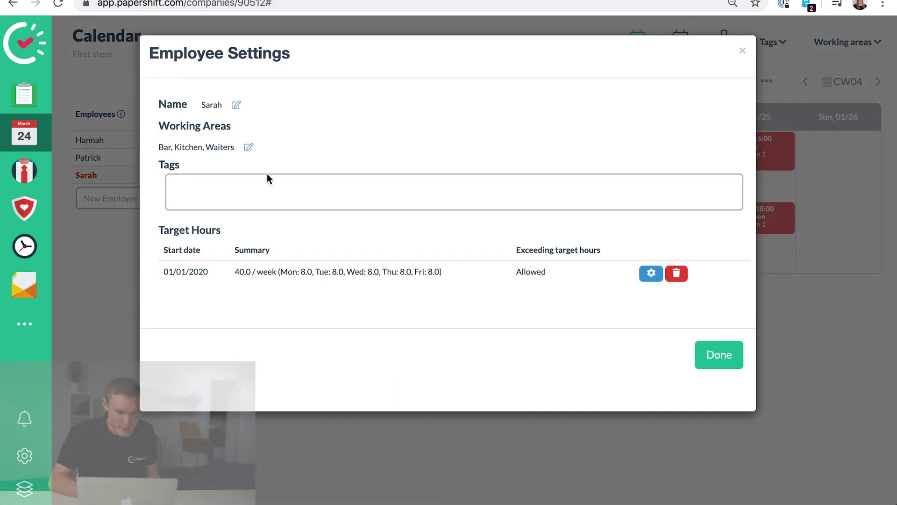
click(250, 149)
click(250, 150)
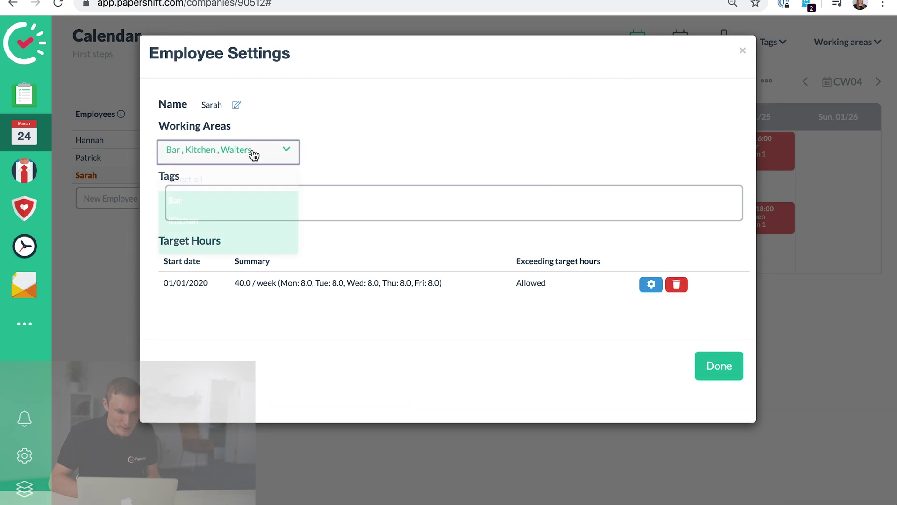
click(205, 213)
click(260, 248)
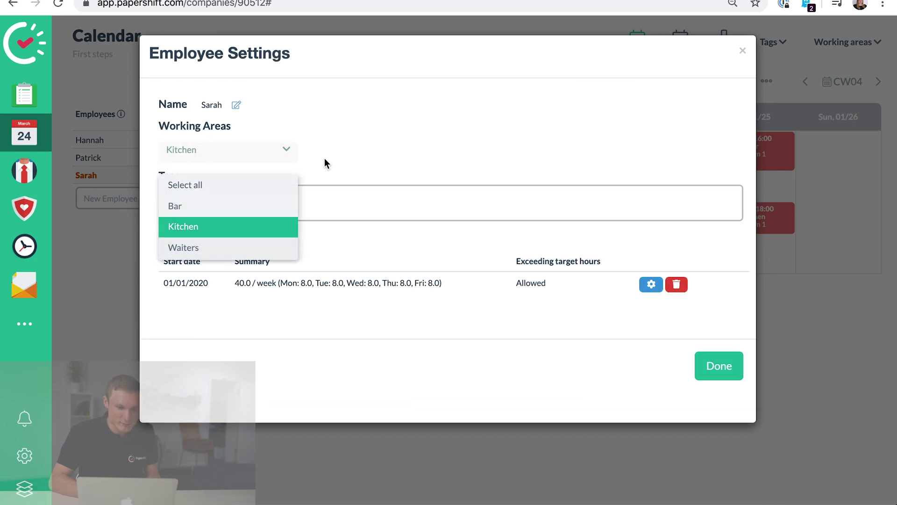
click(343, 159)
click(718, 366)
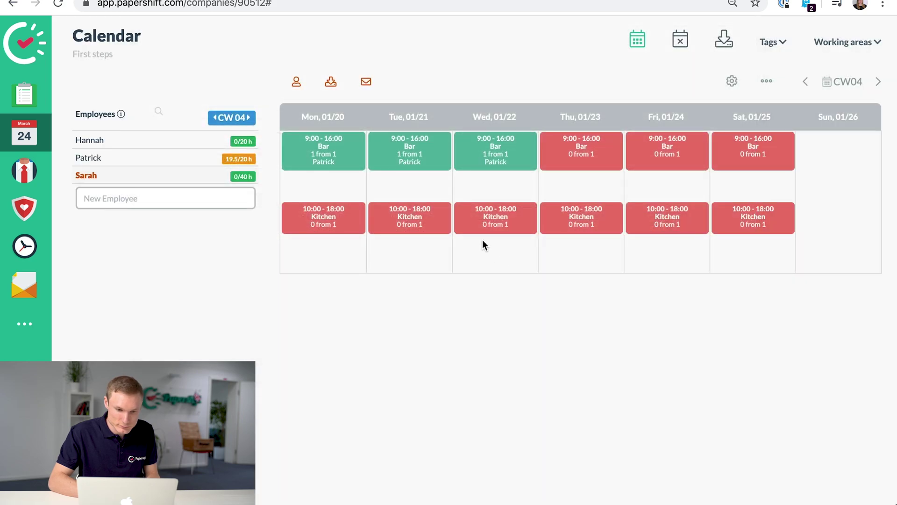
click(92, 178)
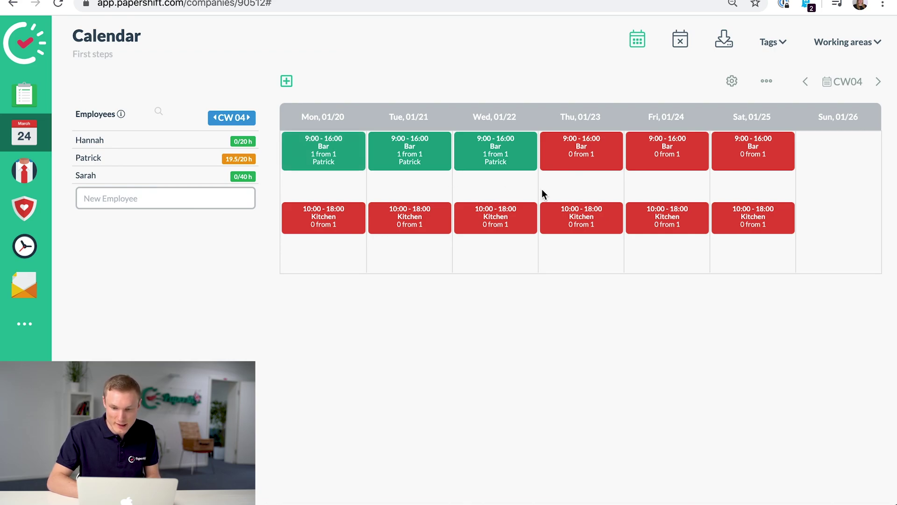
- Staff Monday's 10:00–18:00 Kitchen shift with the 20-hour employee; leave Tuesday's unassigned
click(334, 220)
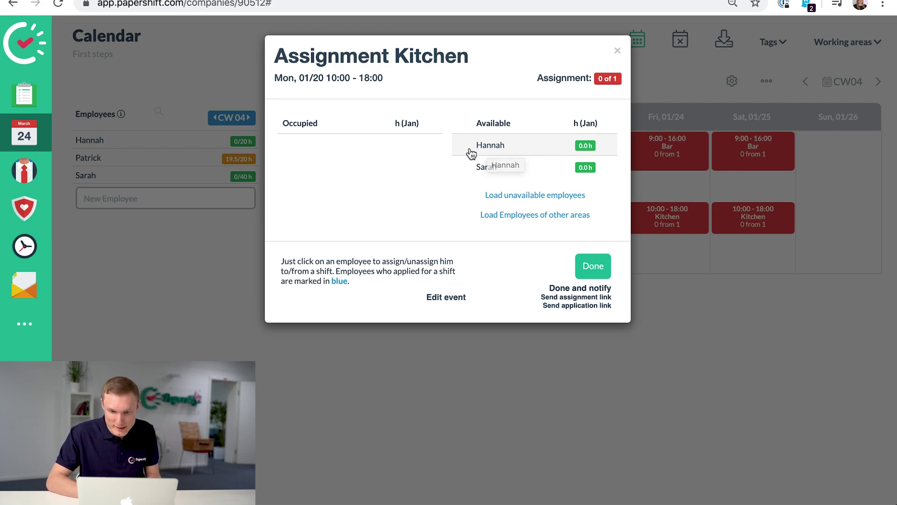
click(490, 146)
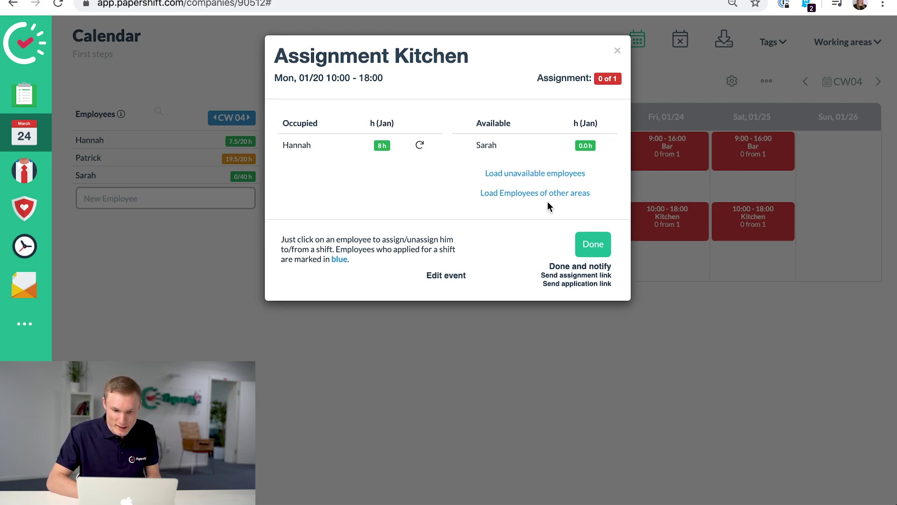
click(594, 245)
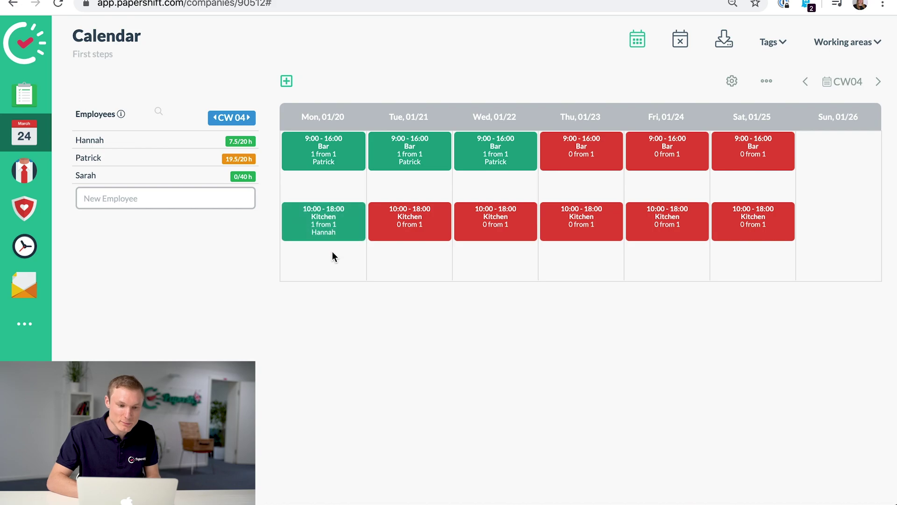
click(409, 229)
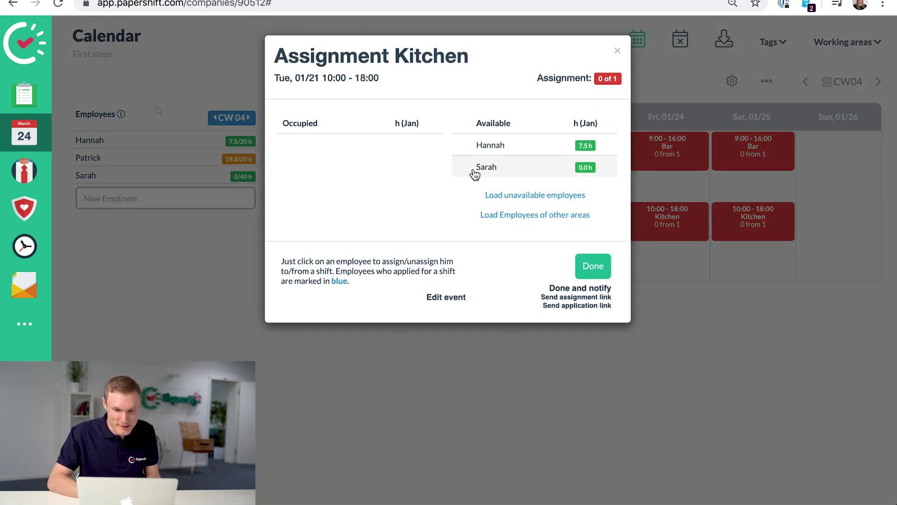
click(617, 50)
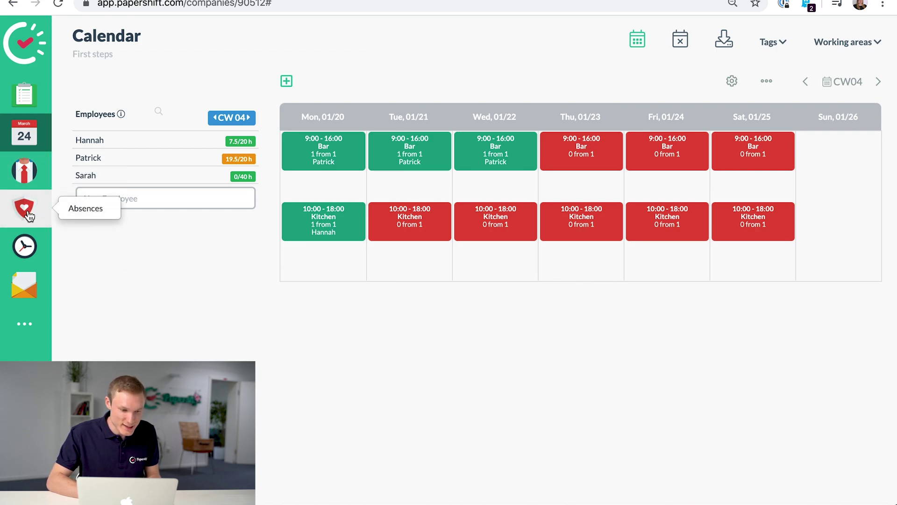
- Create a Day off absence for the second employee covering 01/20–01/21
click(682, 44)
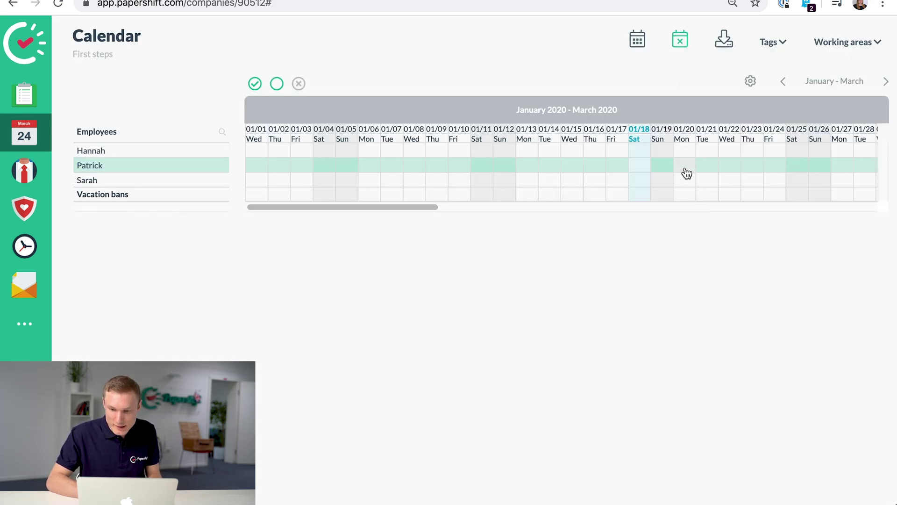
drag(686, 173, 708, 169)
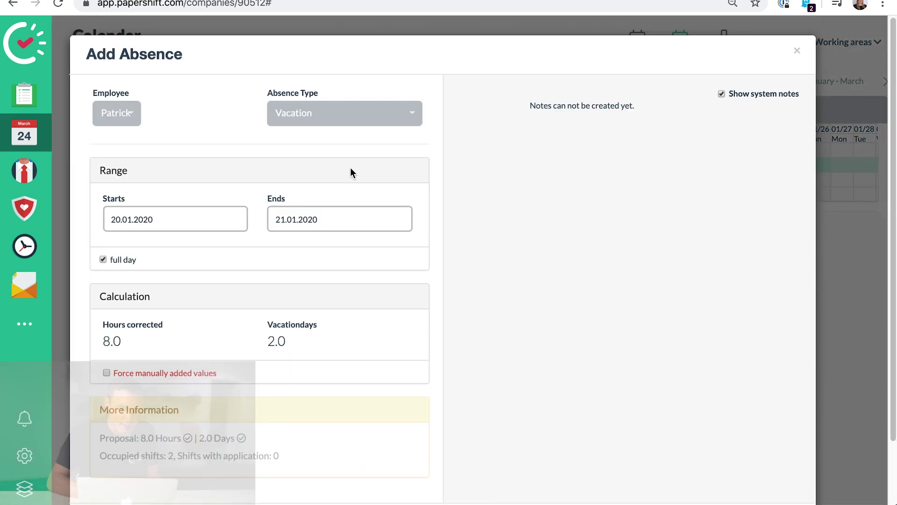
click(299, 125)
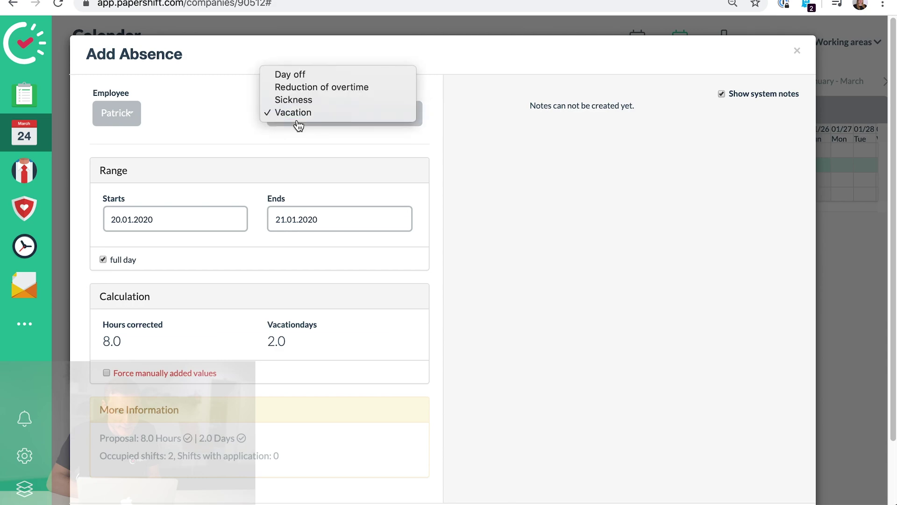
click(295, 79)
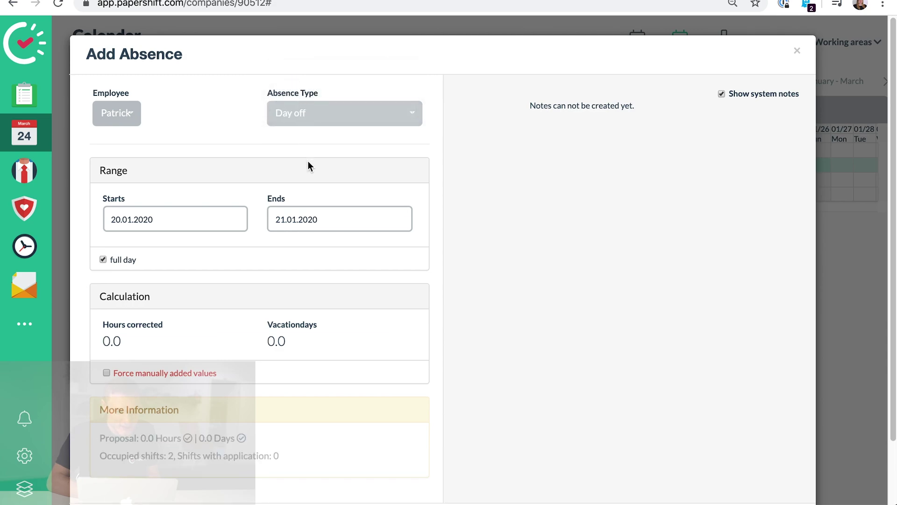
scroll(347, 299, down, 2)
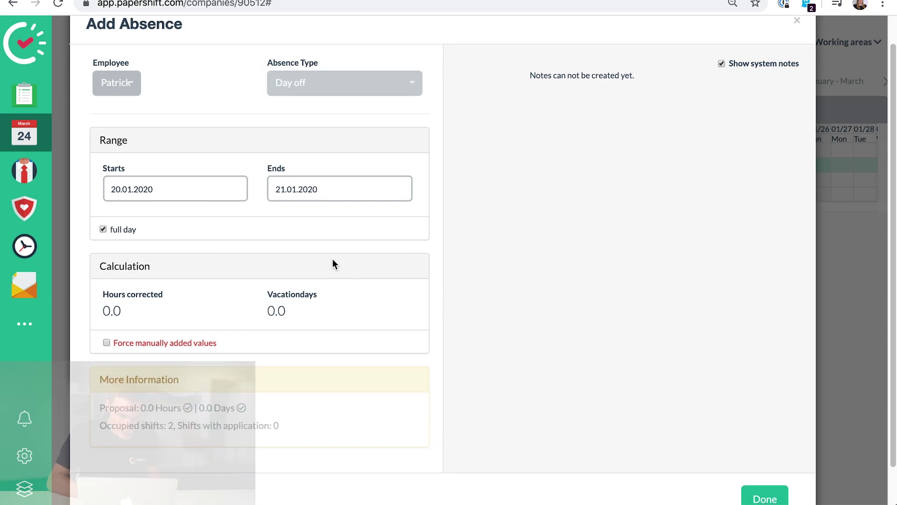
click(759, 472)
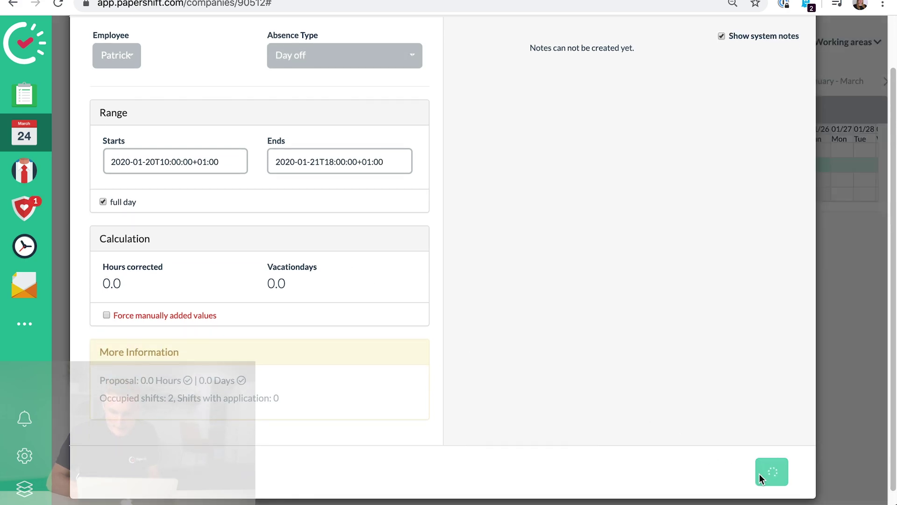
- Confirm the second employee's day off and close its details
scroll(662, 371, down, 2)
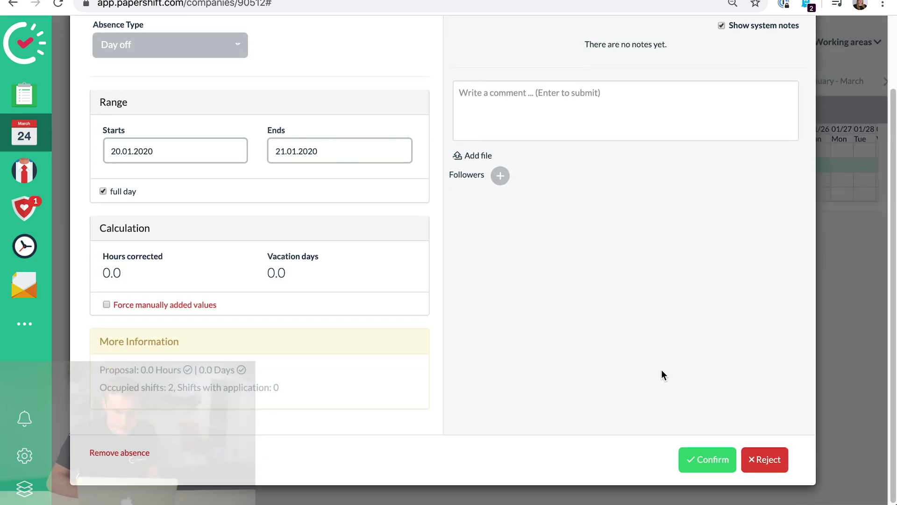
click(711, 468)
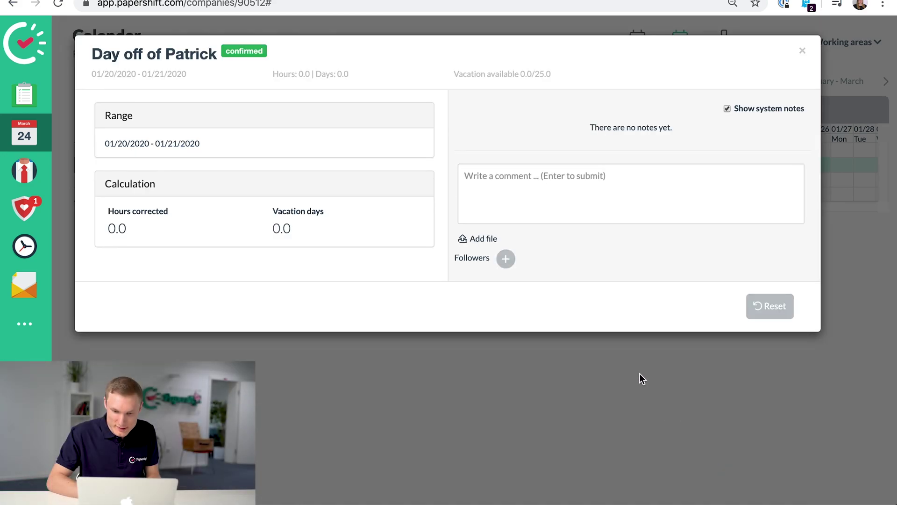
click(802, 50)
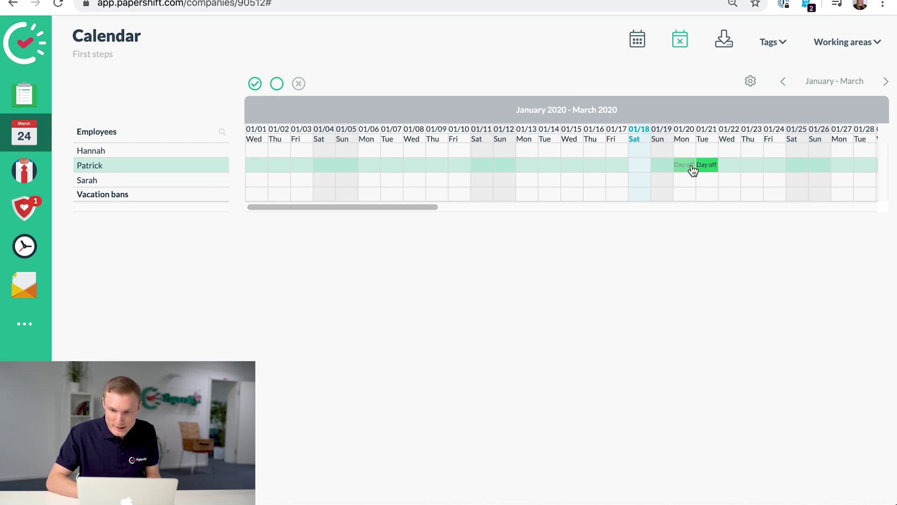
- Back in the shift plan, view and dismiss Monday's Day off absence badge
click(635, 47)
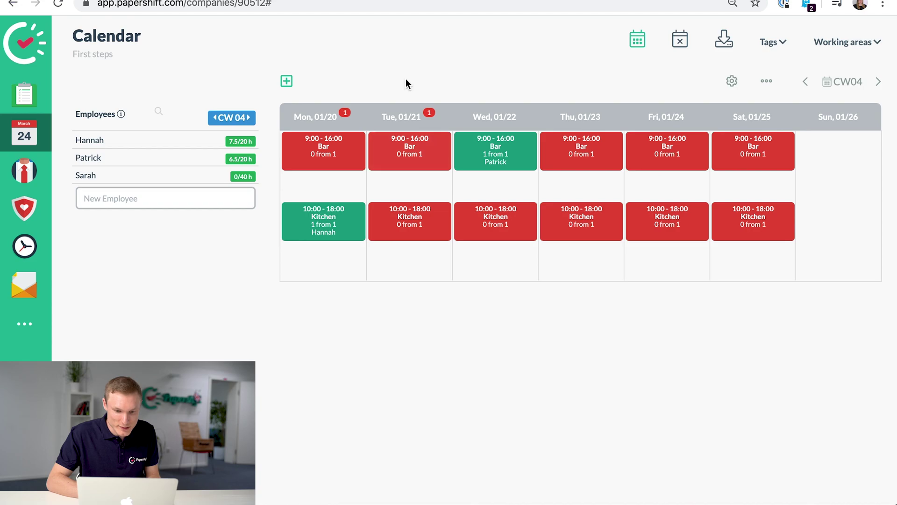
click(347, 114)
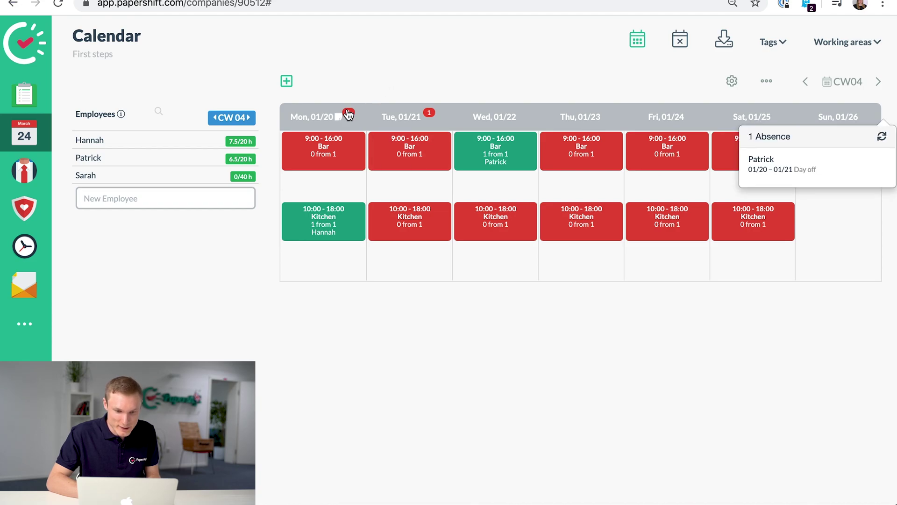
click(347, 114)
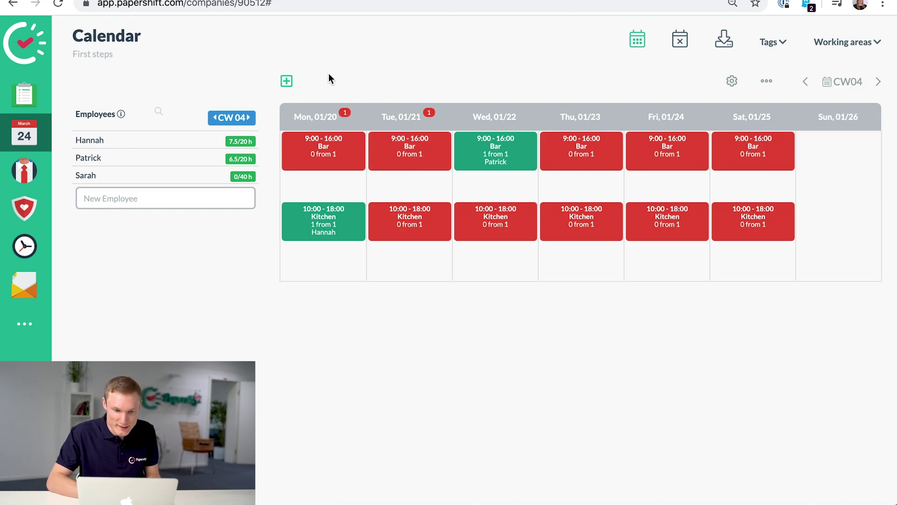